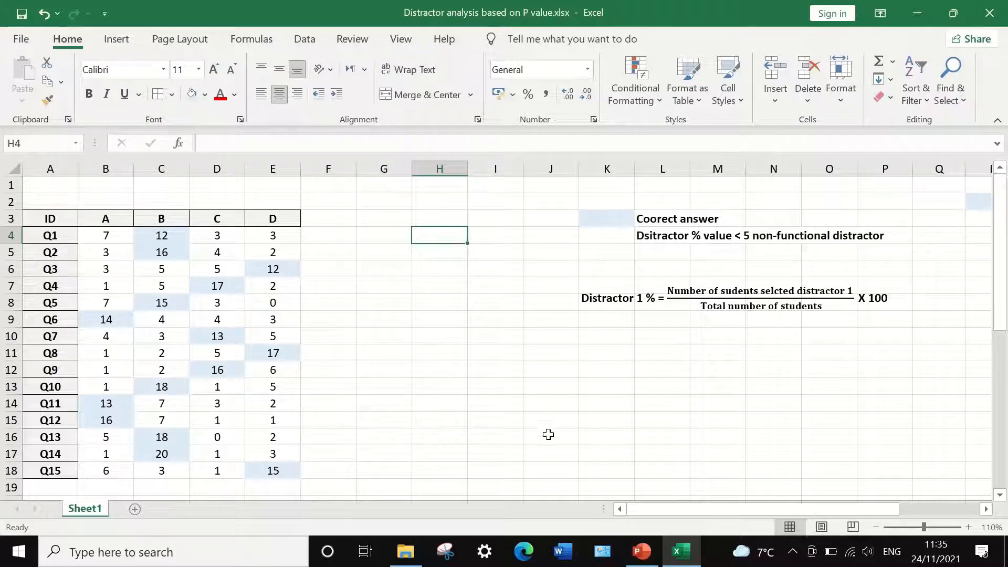
- Enter the heading "Distractor %" in cell F3, beside the answer-count table
left_click(326, 221)
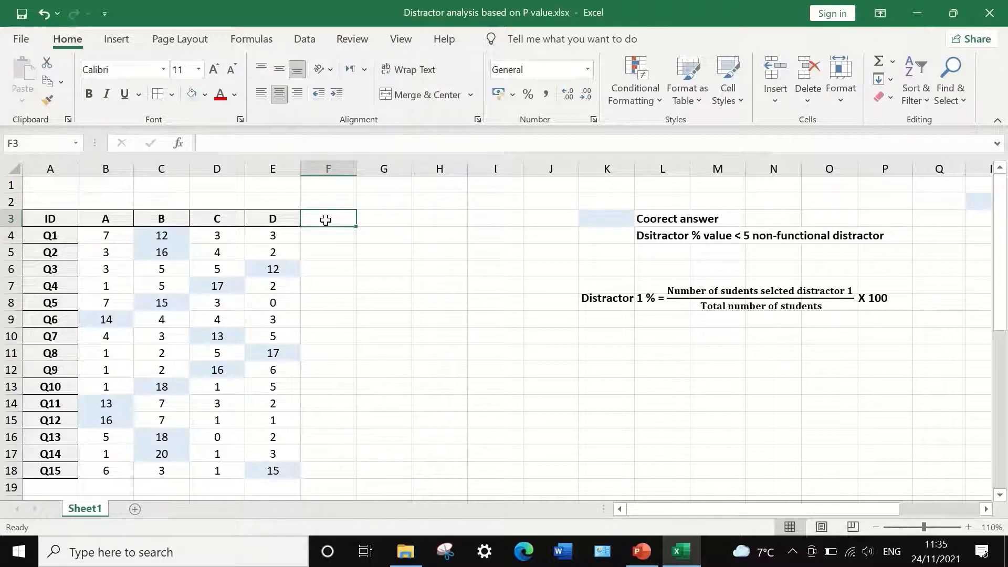
type("Disttac")
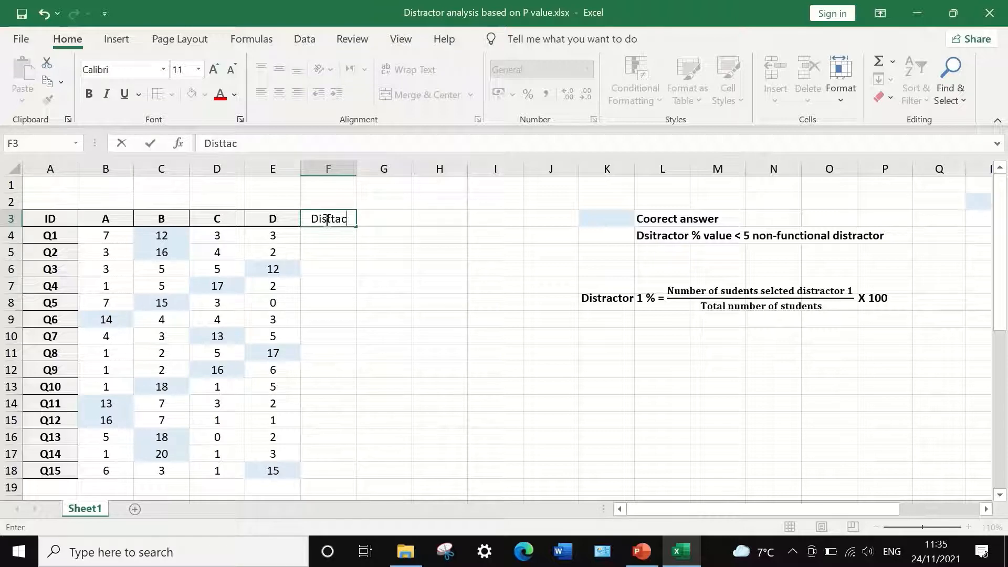
key("BackSpace")
key("BackSpace")
key("BackSpace")
key("BackSpace")
type("tractor")
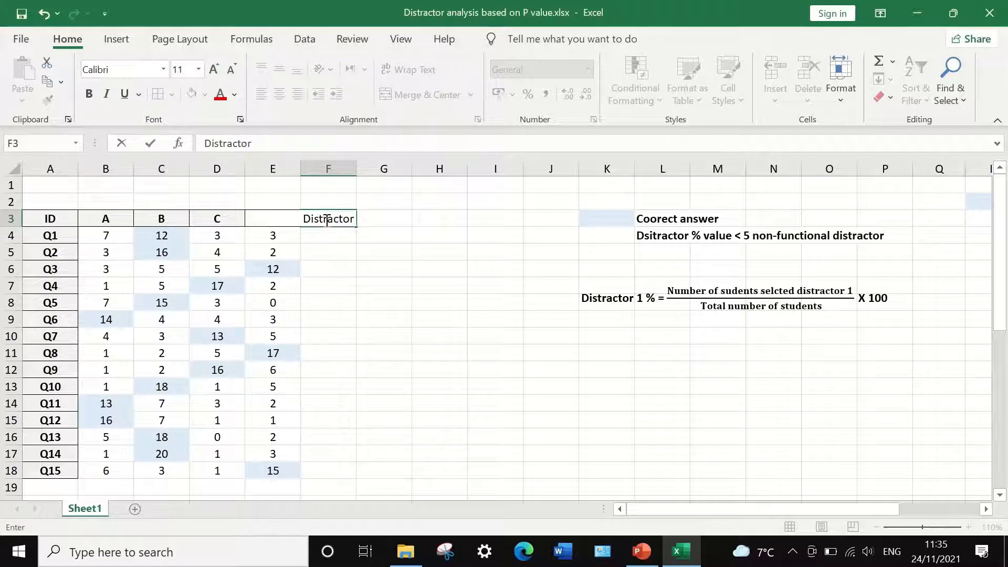
type(" %")
key("Return")
- Enter the column headings "A %", "B %", "C%" and "D%" in cells G3 to J3
left_click(385, 221)
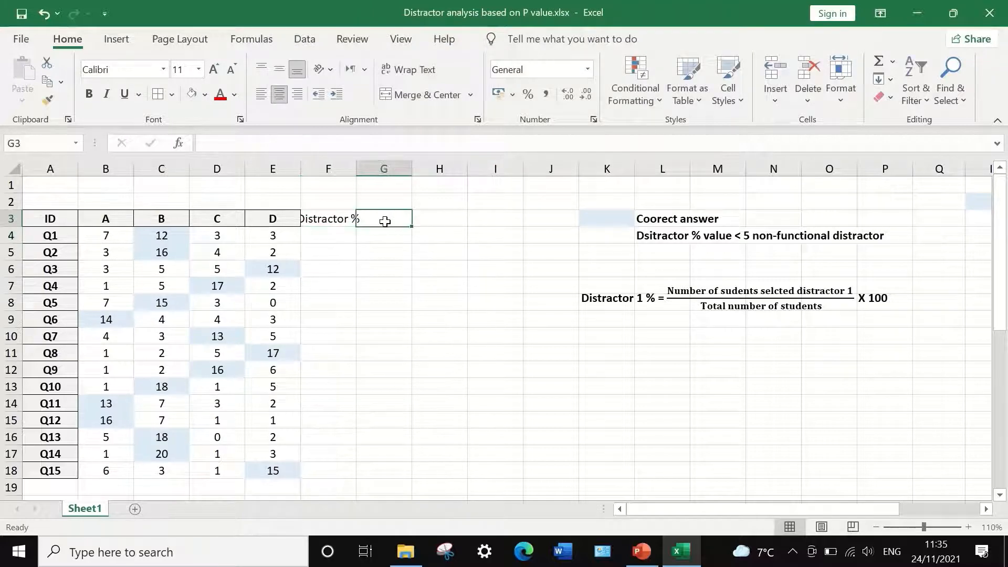
type("A")
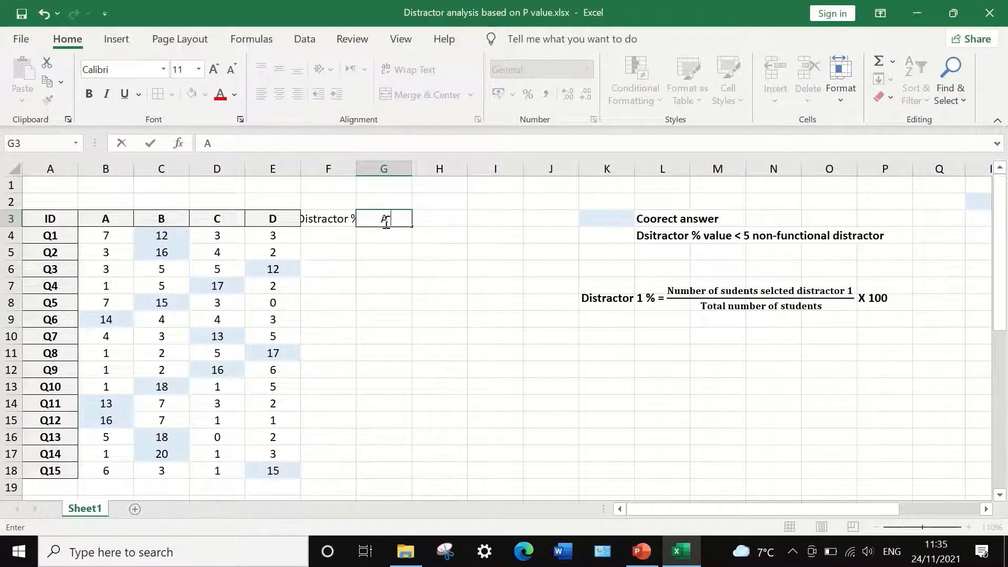
type(" %")
key("Tab")
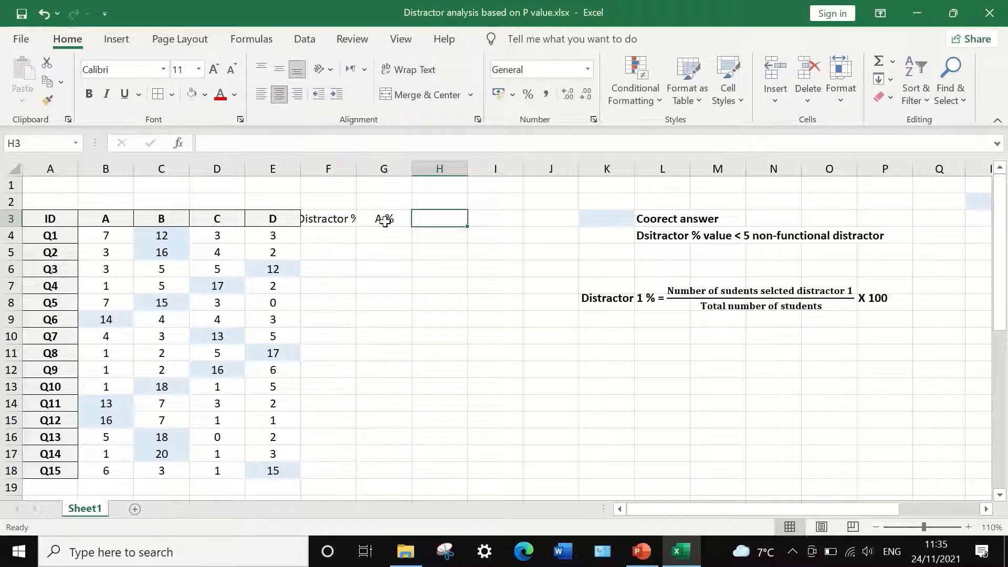
type("B %")
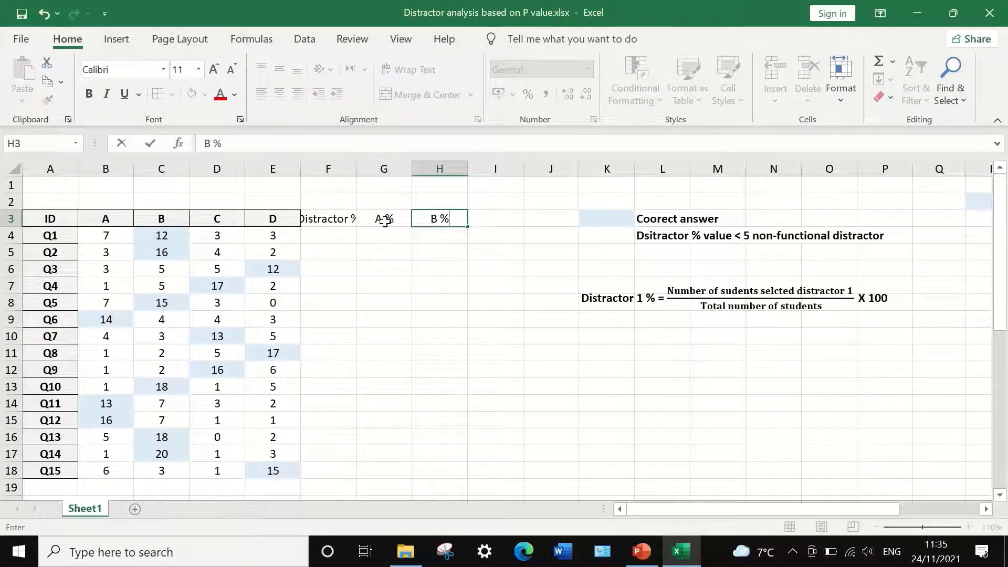
left_click(503, 218)
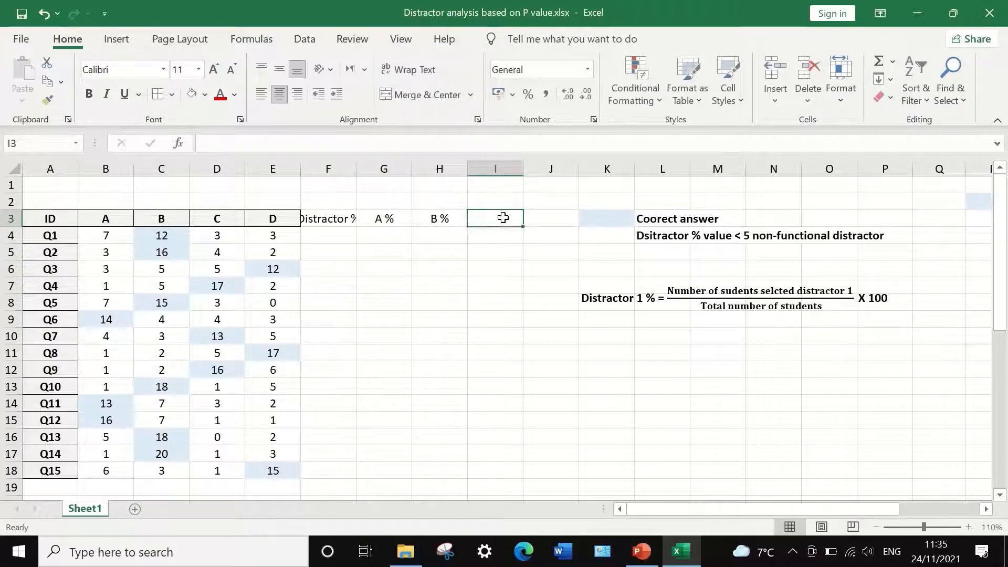
type("C")
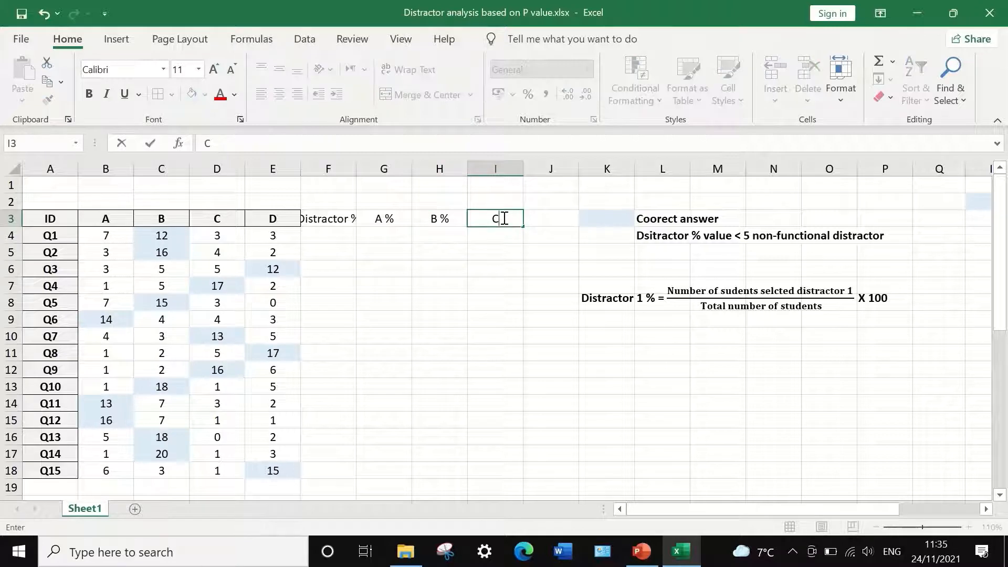
type("%")
left_click(564, 220)
type("D")
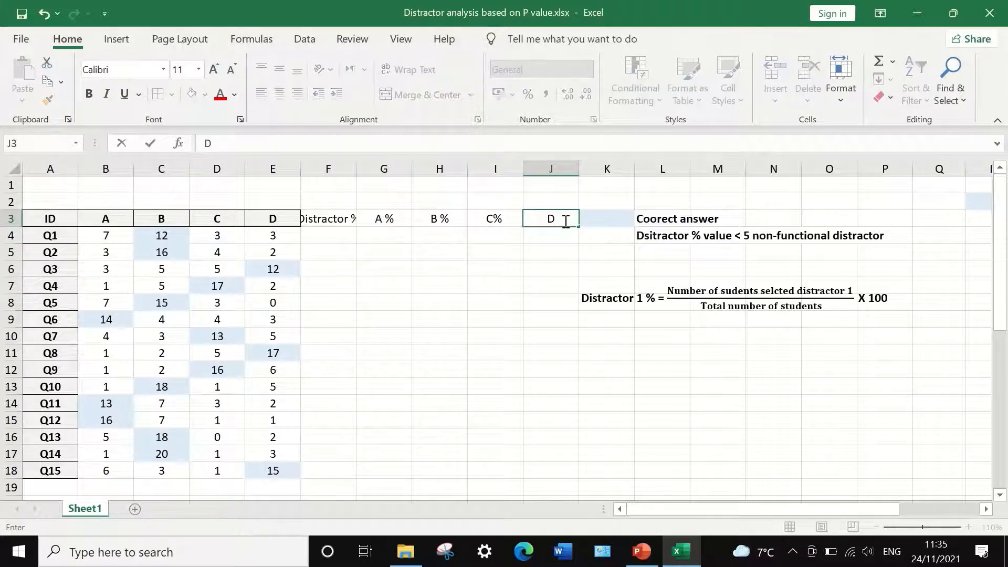
type("%")
- Calculate the option A percentage for Q1 in cell G4 with the formula =B4/25*100
left_click(391, 233)
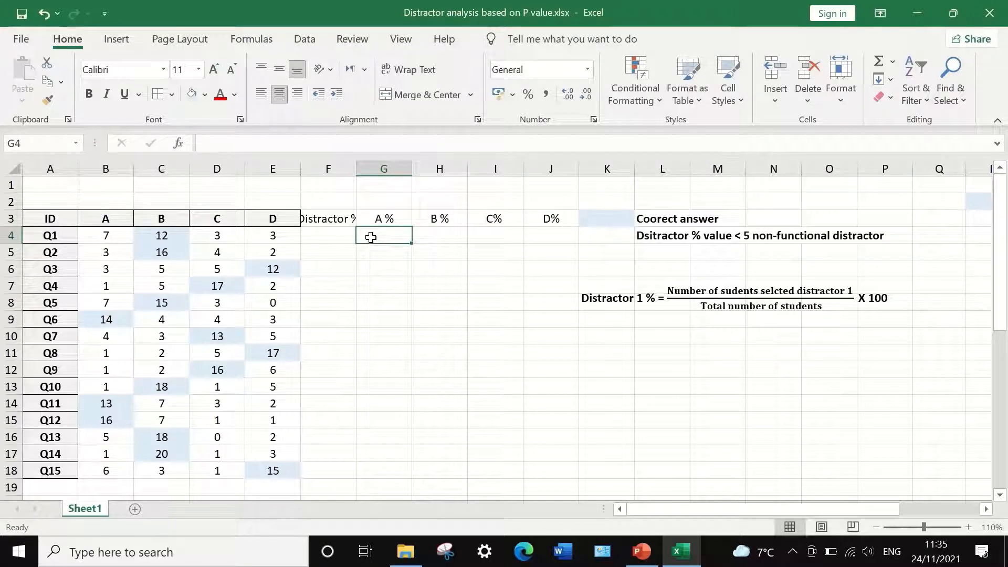
type("=")
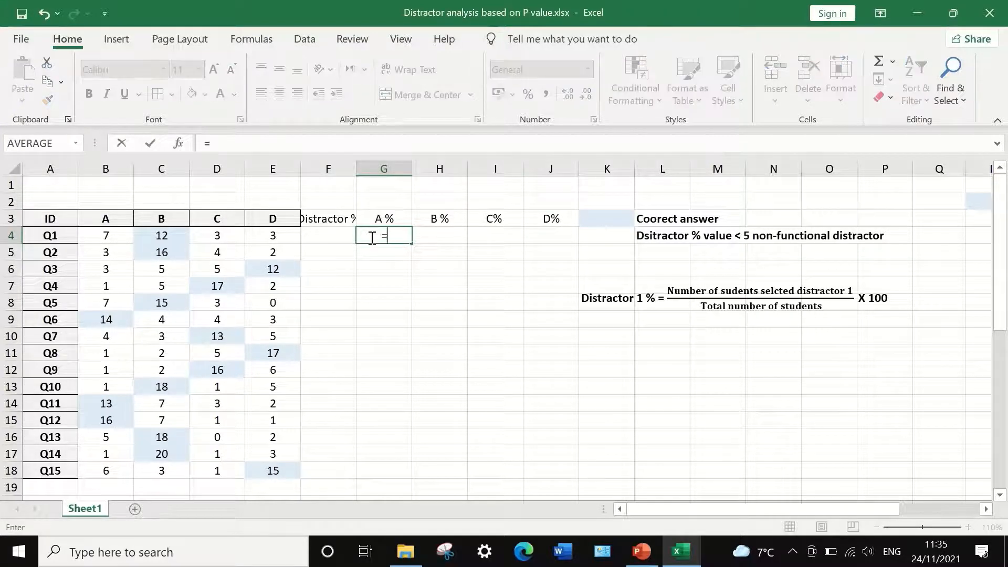
left_click(94, 238)
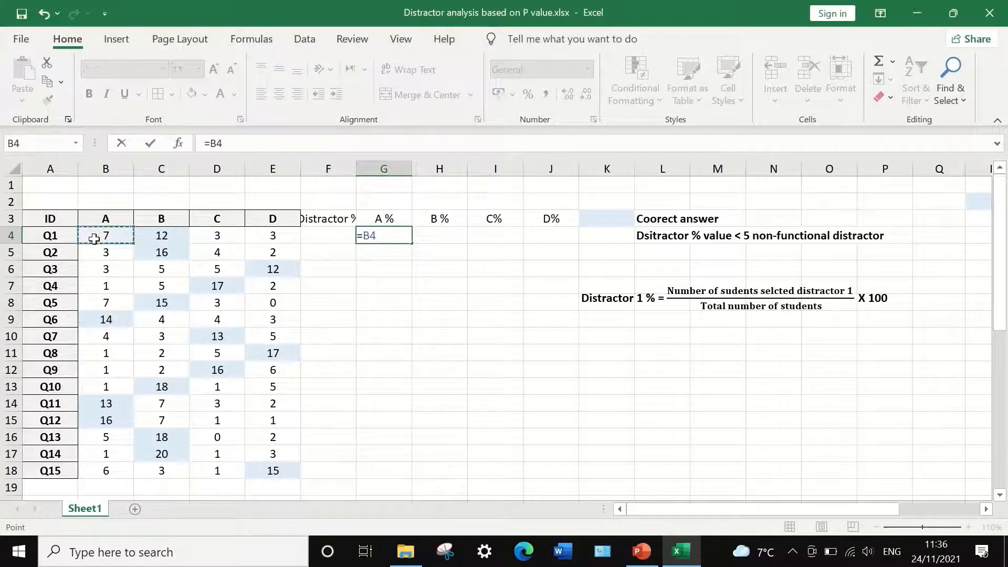
type("/25*")
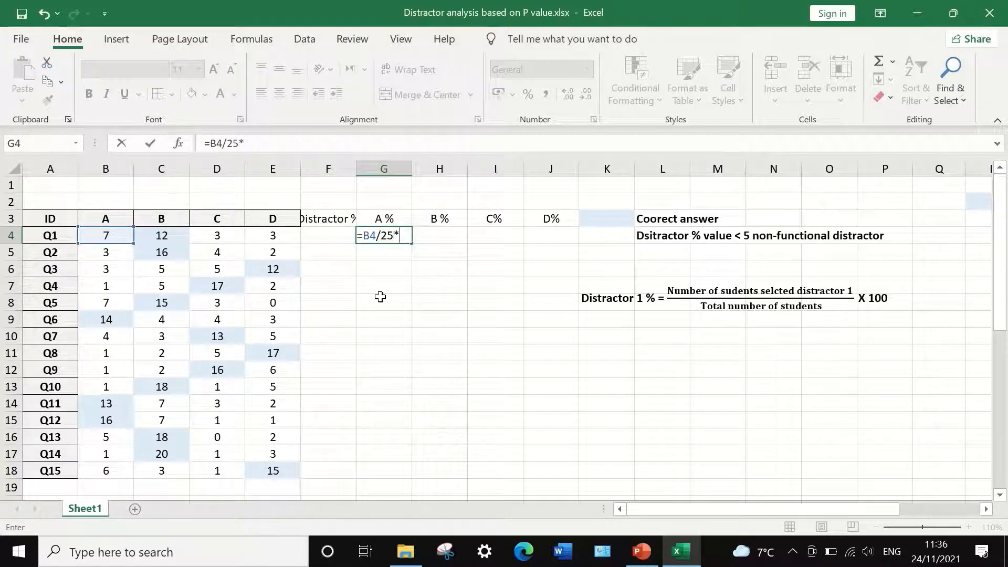
type("100")
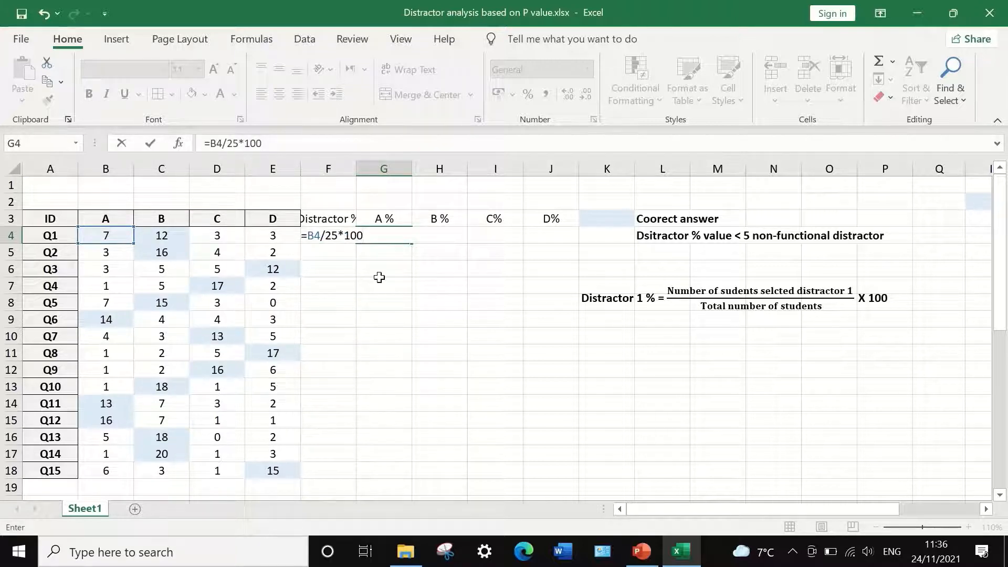
key("Return")
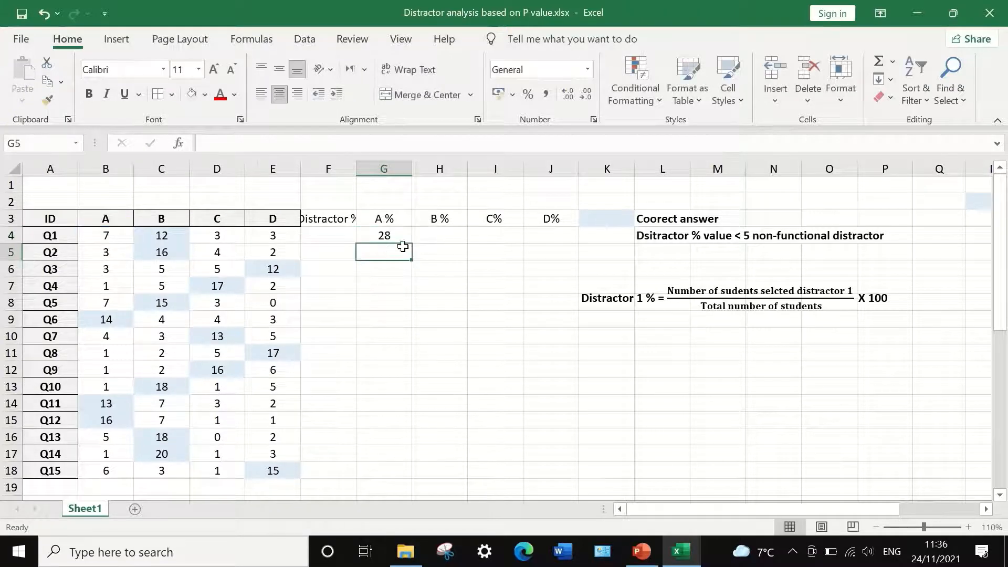
- Fill the percentage formula from G4 across to J4 and down to row 18 for all questions
left_click(384, 236)
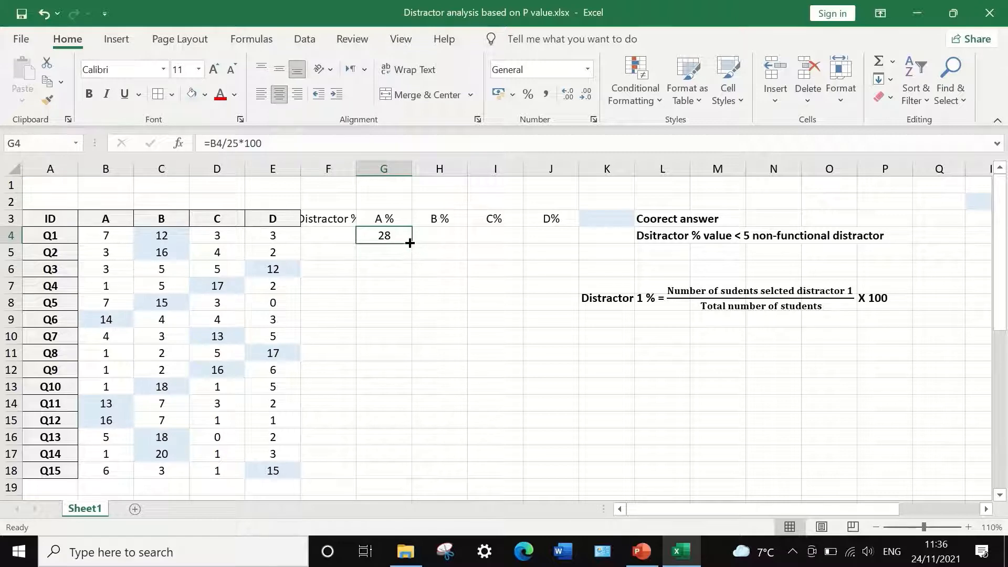
left_click_drag(410, 243, 410, 243)
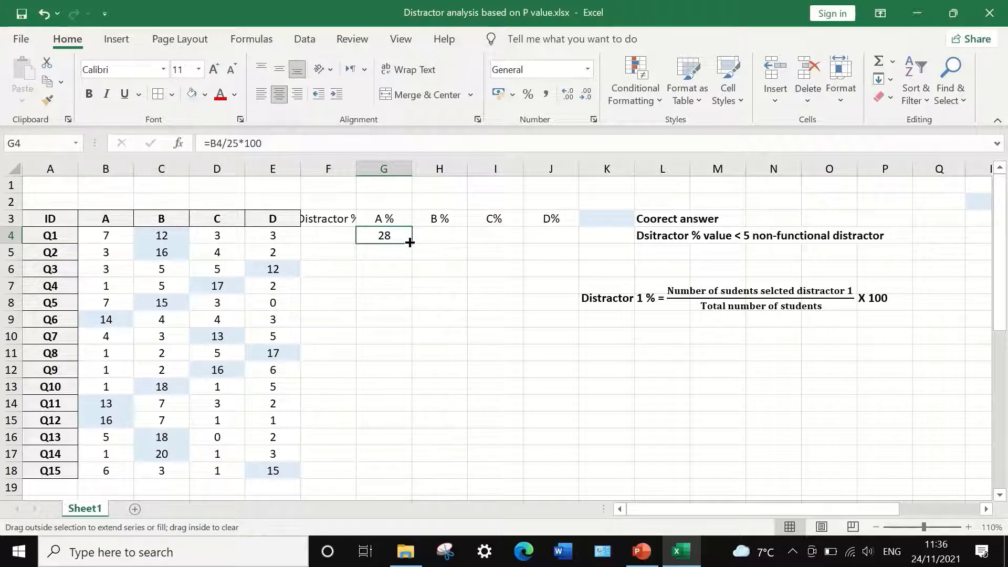
left_click_drag(414, 241, 558, 248)
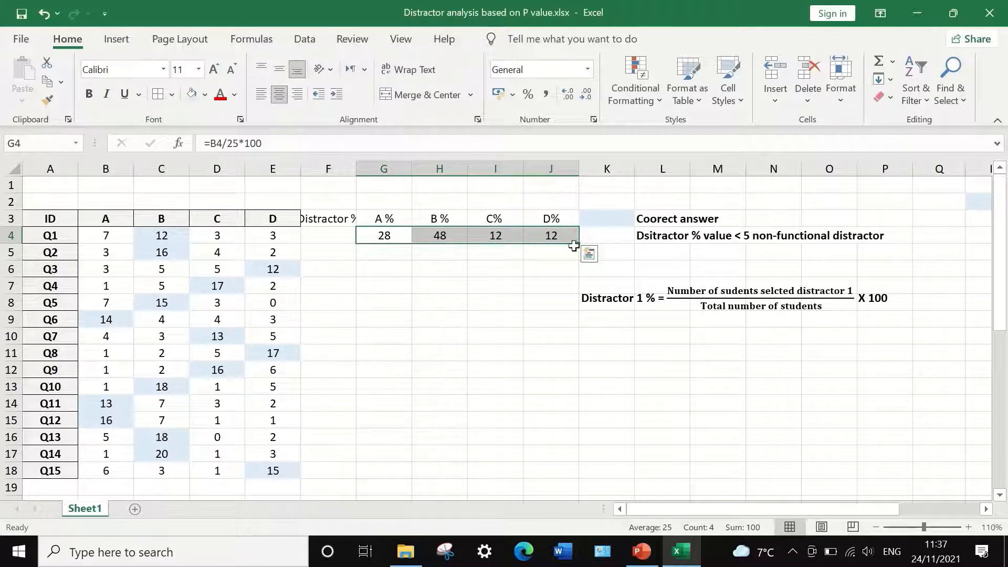
left_click_drag(576, 242, 586, 472)
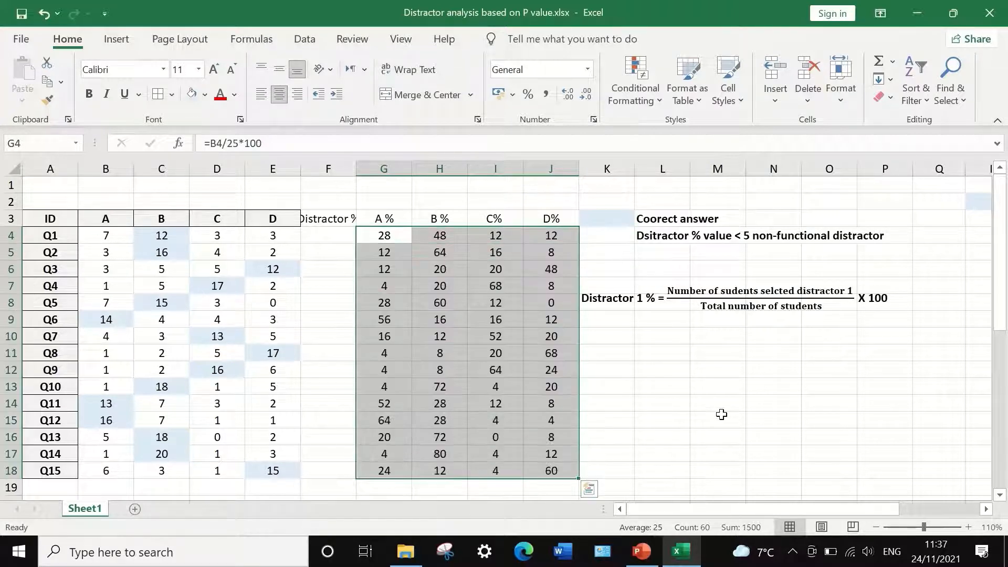
- Add a Less Than 5 conditional formatting rule to cell M16 with Light Red Fill with Dark Red Text
left_click(708, 440)
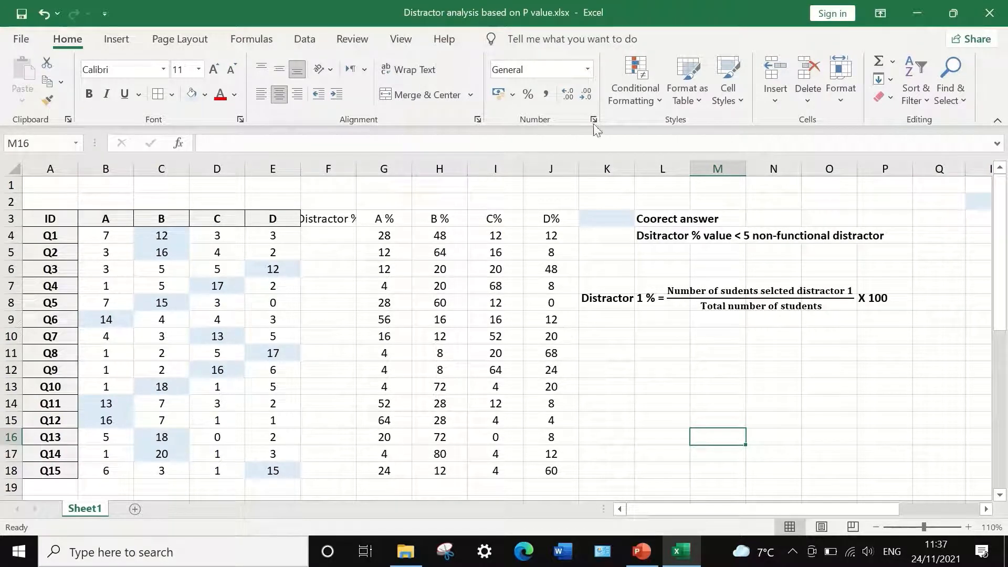
left_click(634, 96)
mouse_move(663, 133)
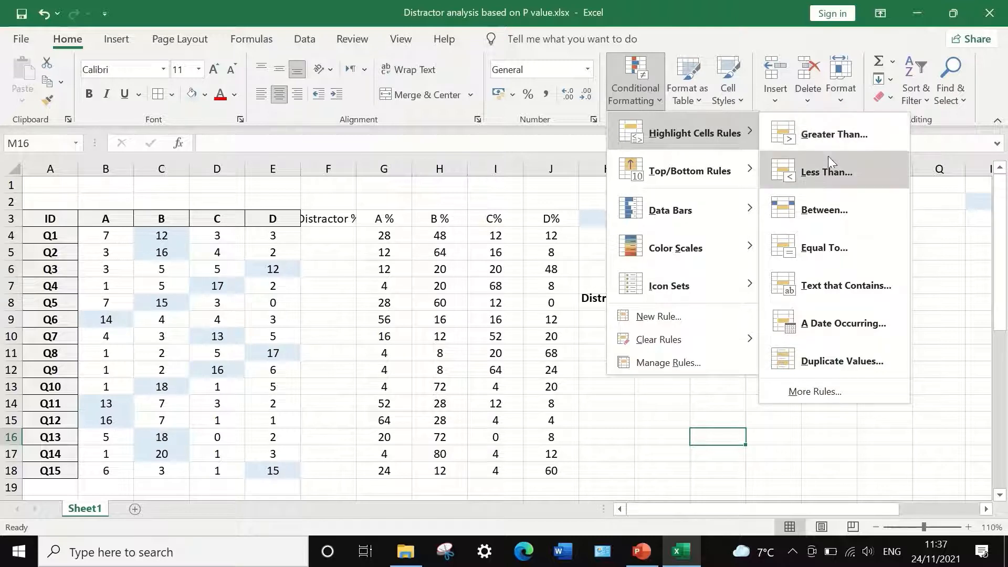
left_click(826, 169)
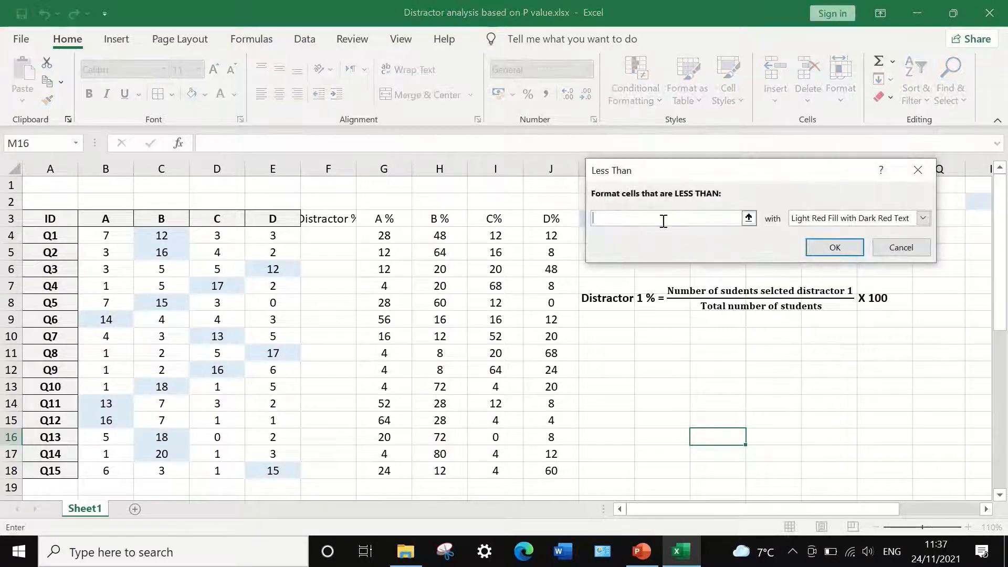
type("5")
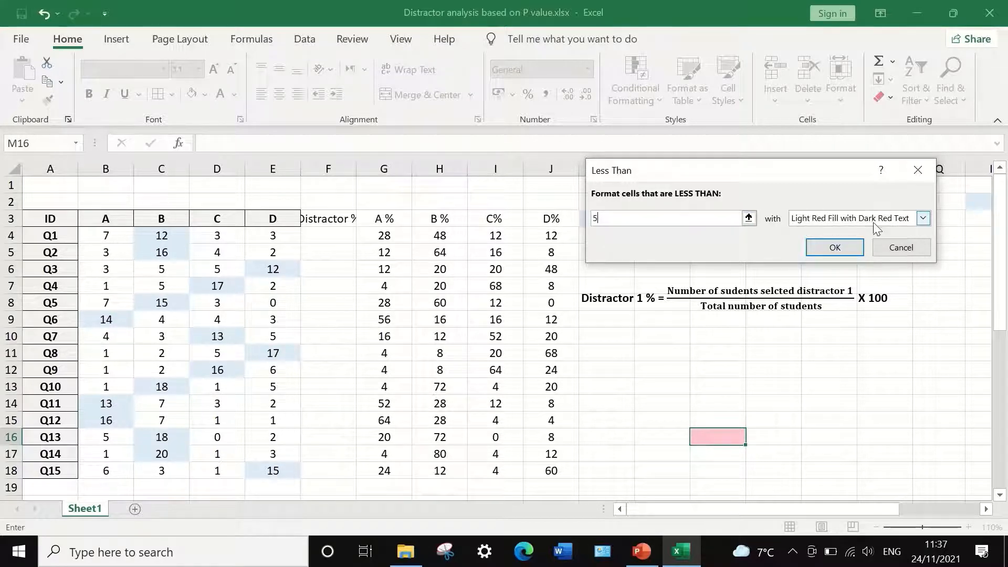
left_click(839, 246)
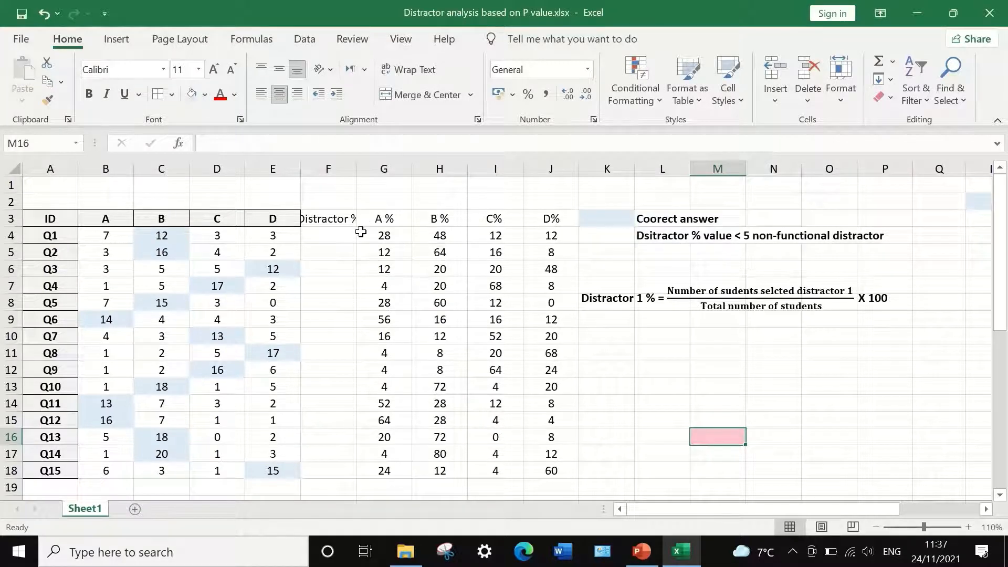
- Highlight the percentages in G4:J18 that are less than 5 using Light Red Fill with Dark Red Text
left_click_drag(362, 234, 541, 470)
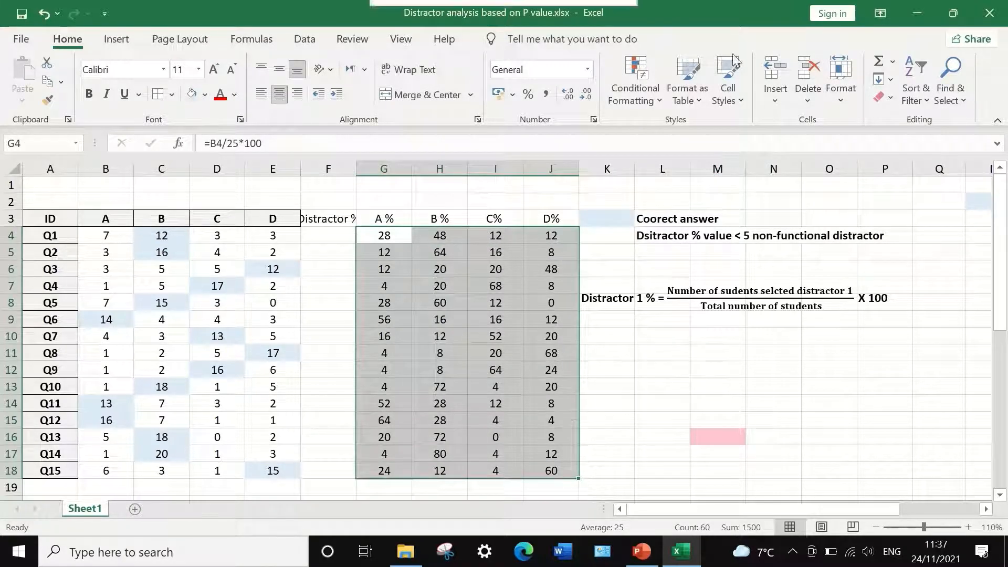
left_click(634, 102)
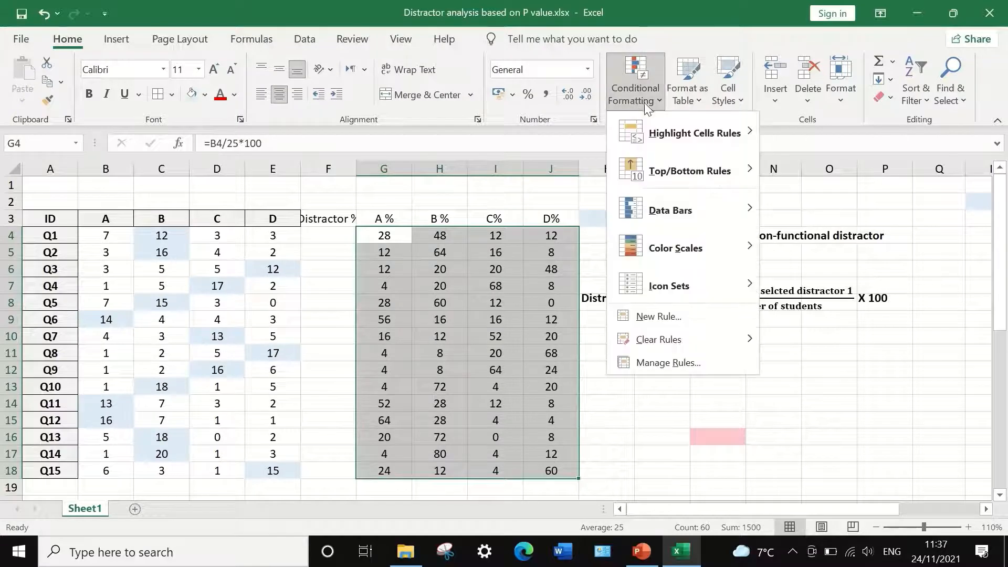
mouse_move(655, 116)
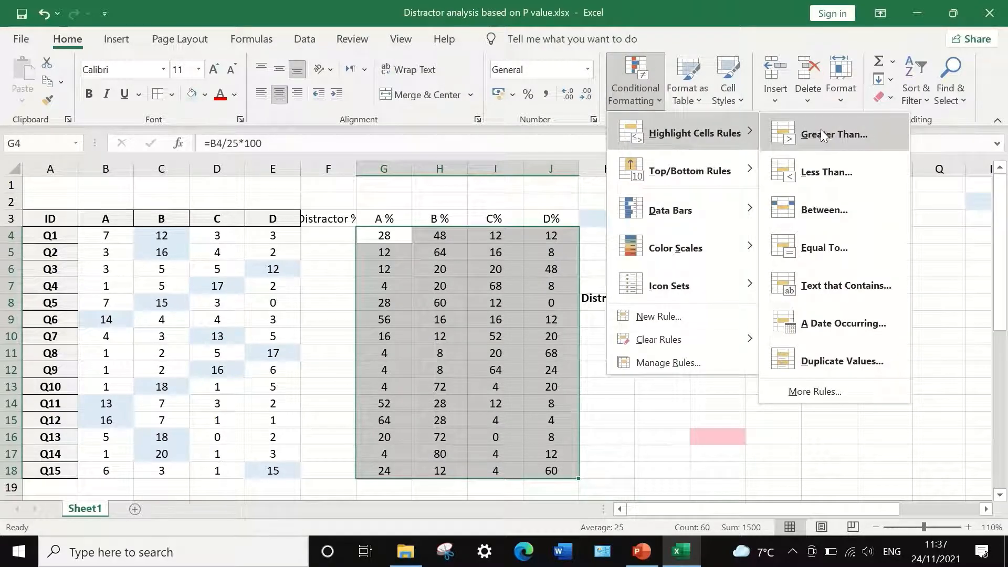
left_click(827, 170)
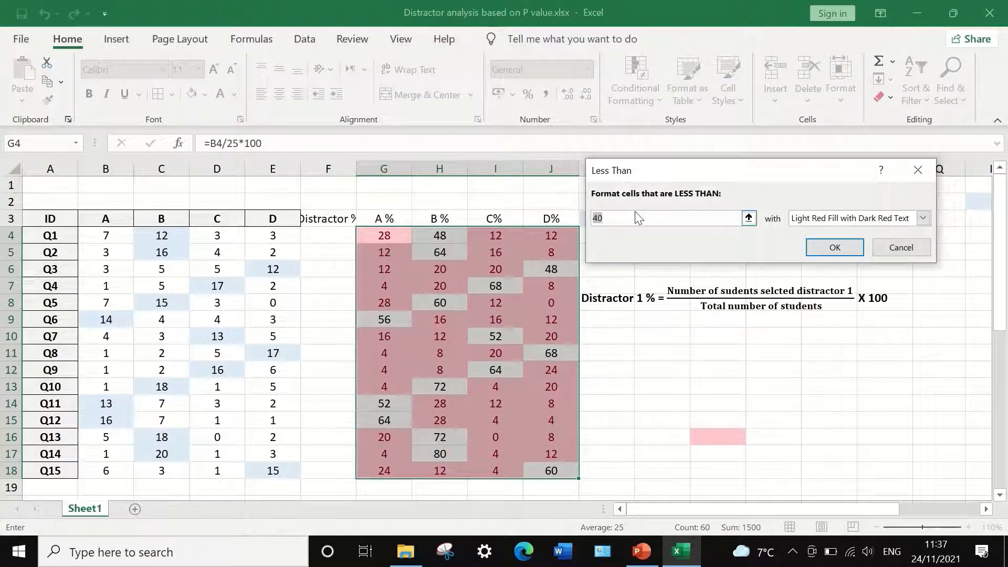
type("5")
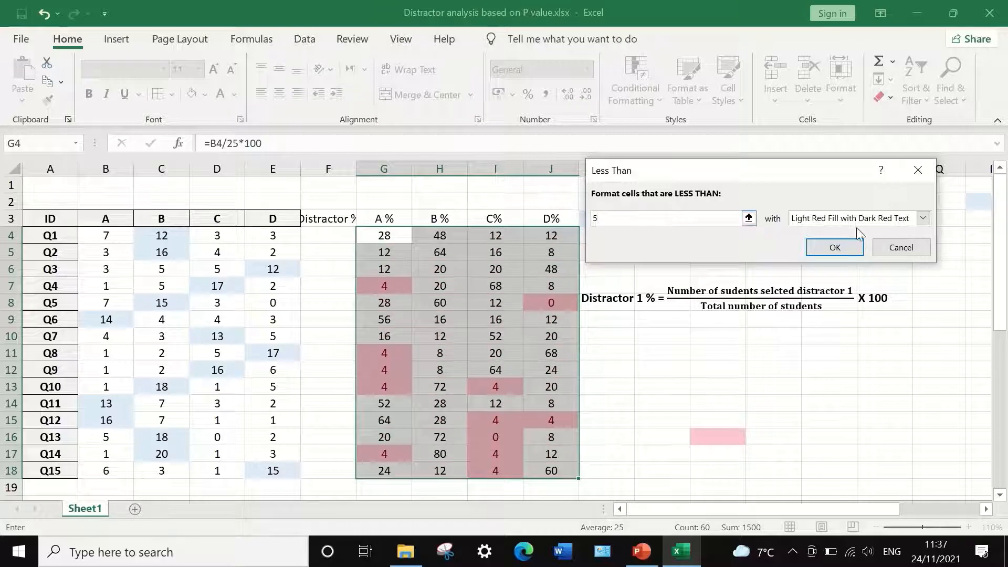
left_click(830, 248)
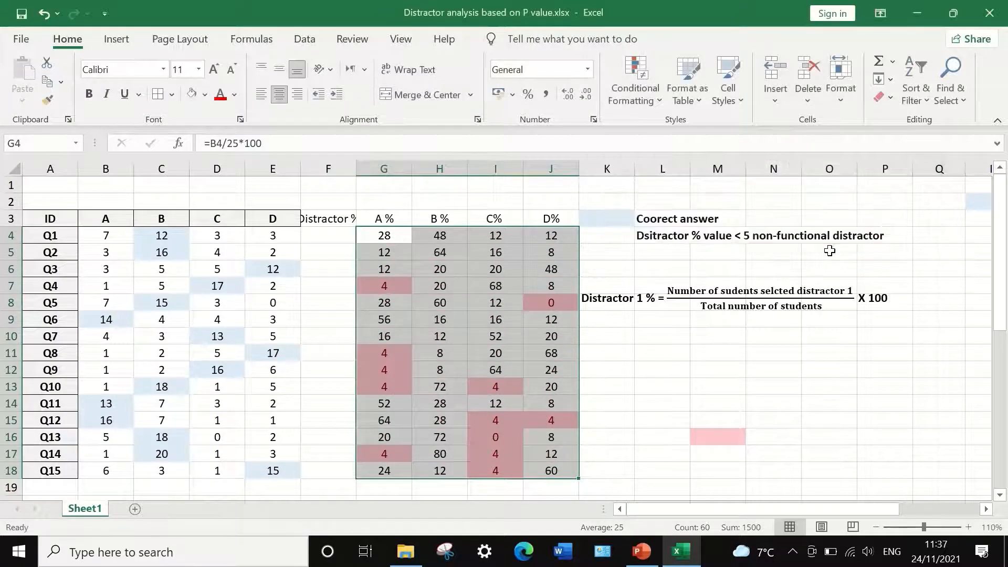
left_click(622, 387)
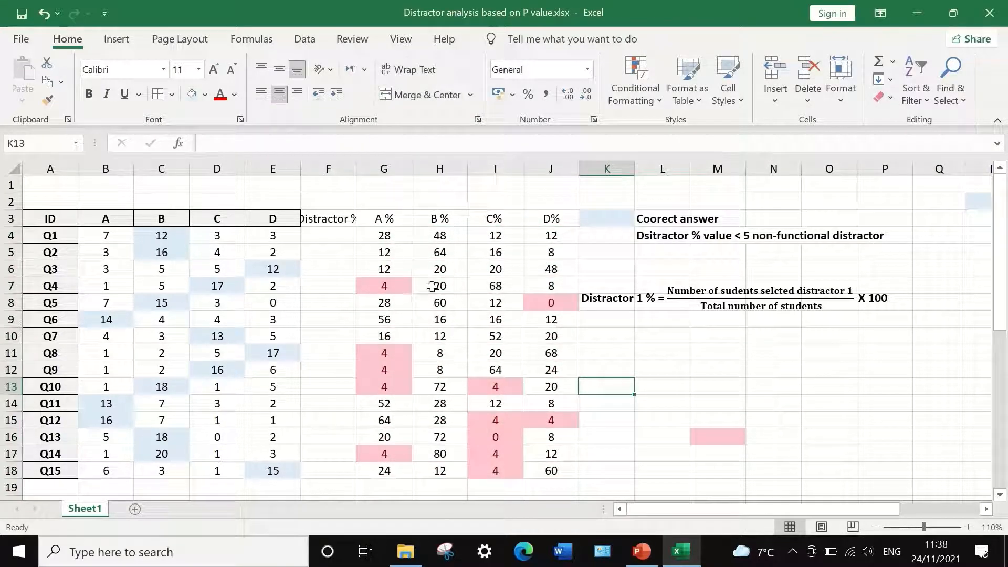
- Make the percentage column headings in G3:J3 bold
left_click_drag(387, 218, 551, 218)
left_click(88, 93)
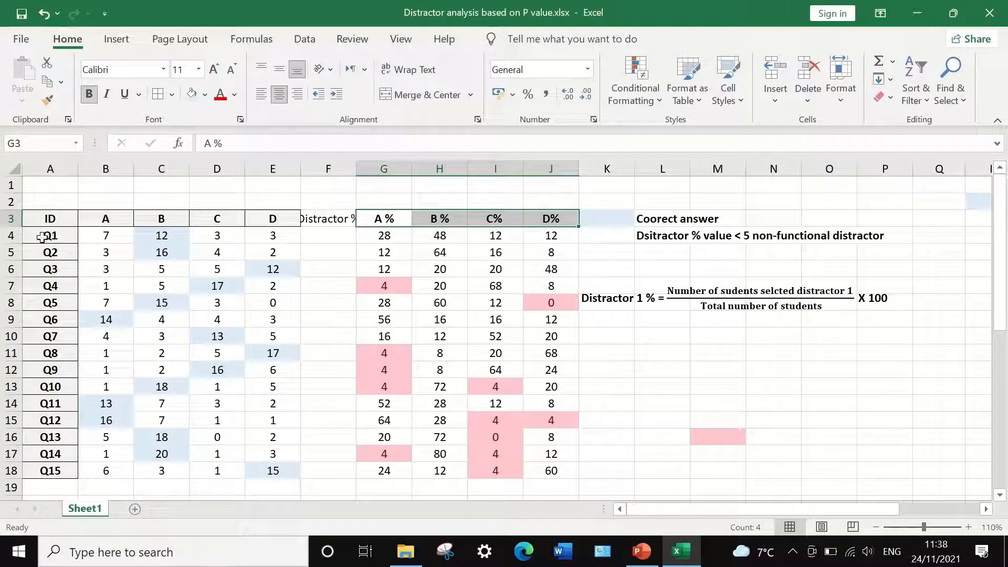
left_click(44, 286)
left_click(11, 286)
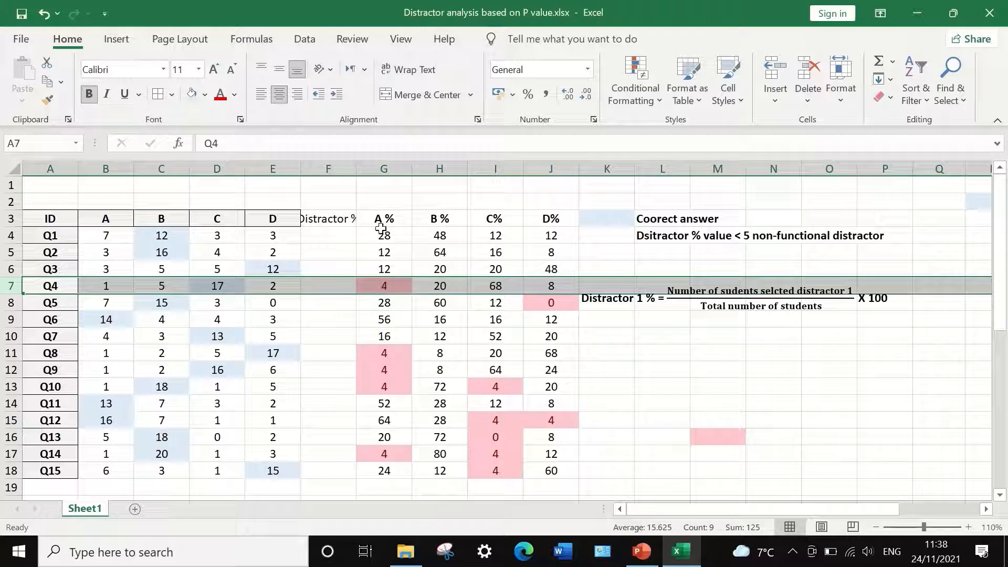
left_click(385, 201)
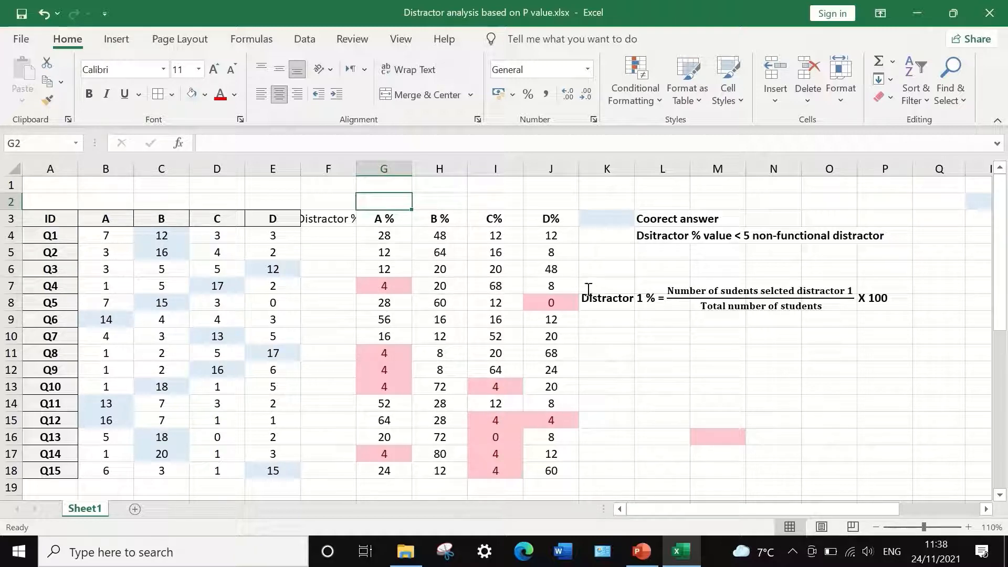
- Examine the highlighted percentages below 5 question by question to identify the non-functional distractors
left_click(387, 286)
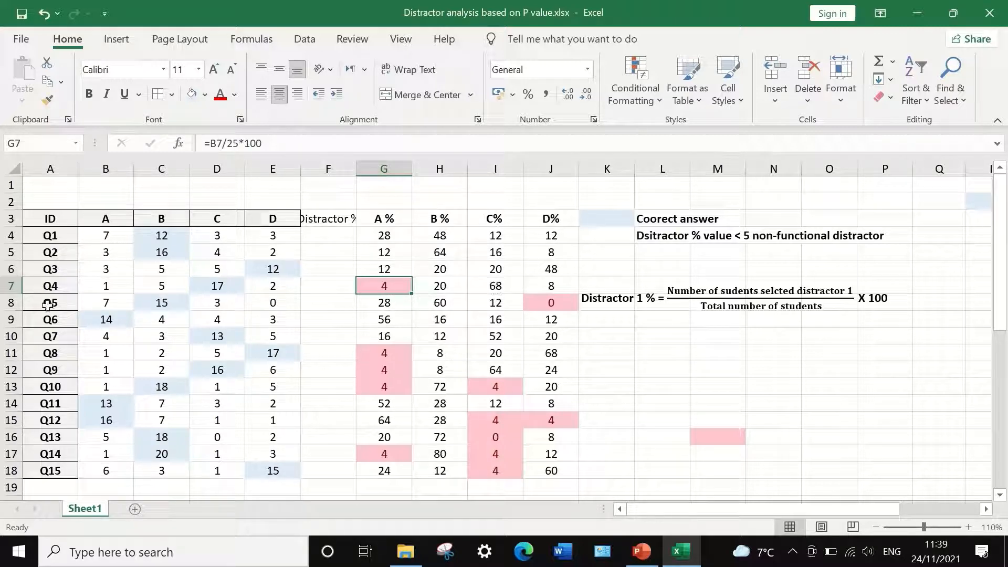
left_click(11, 303)
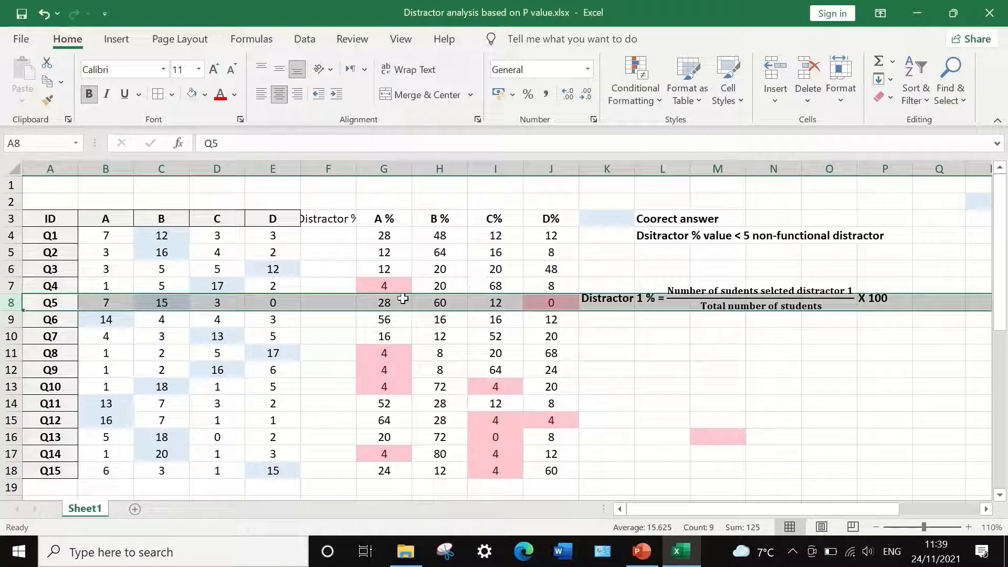
left_click(441, 304)
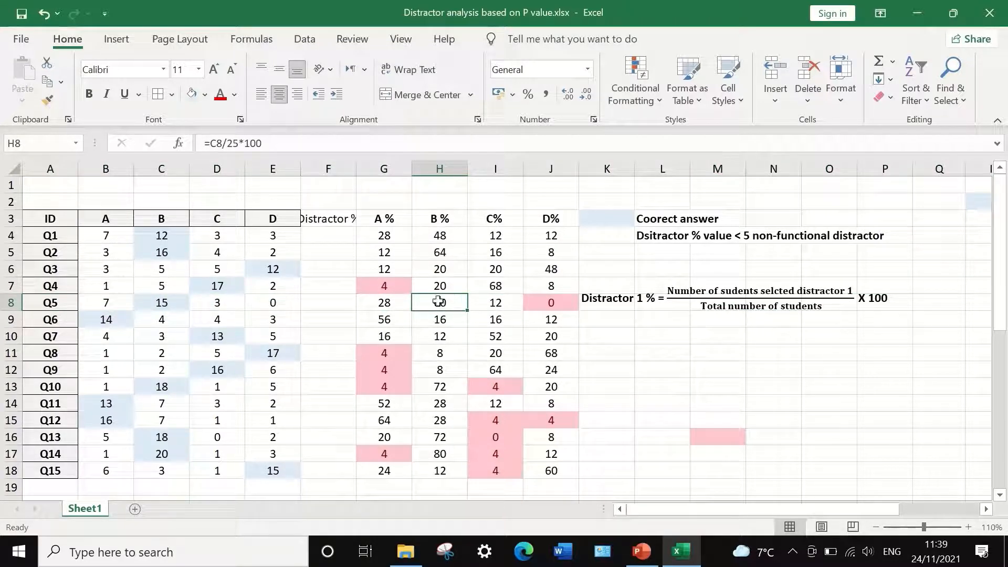
left_click(563, 302)
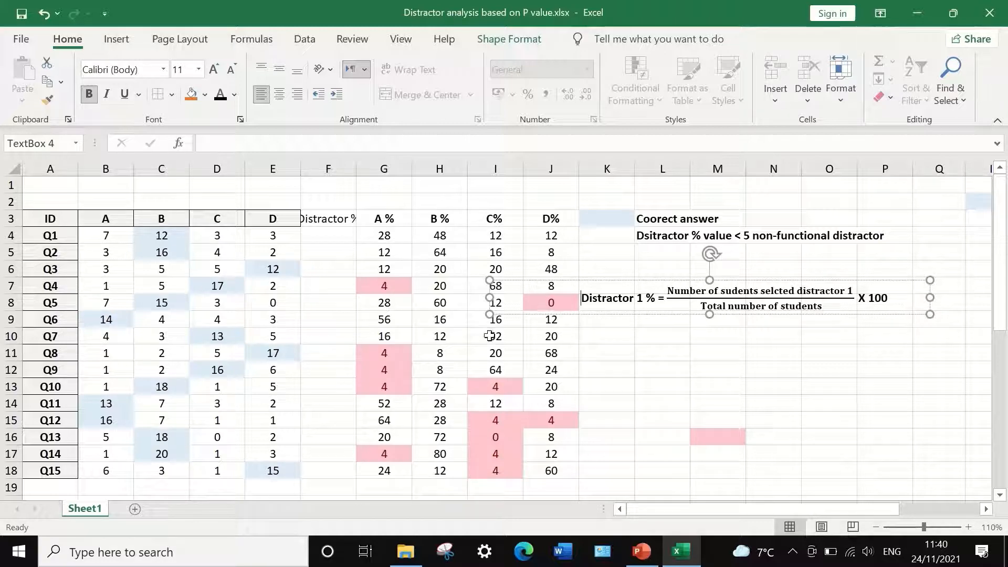
left_click(374, 357)
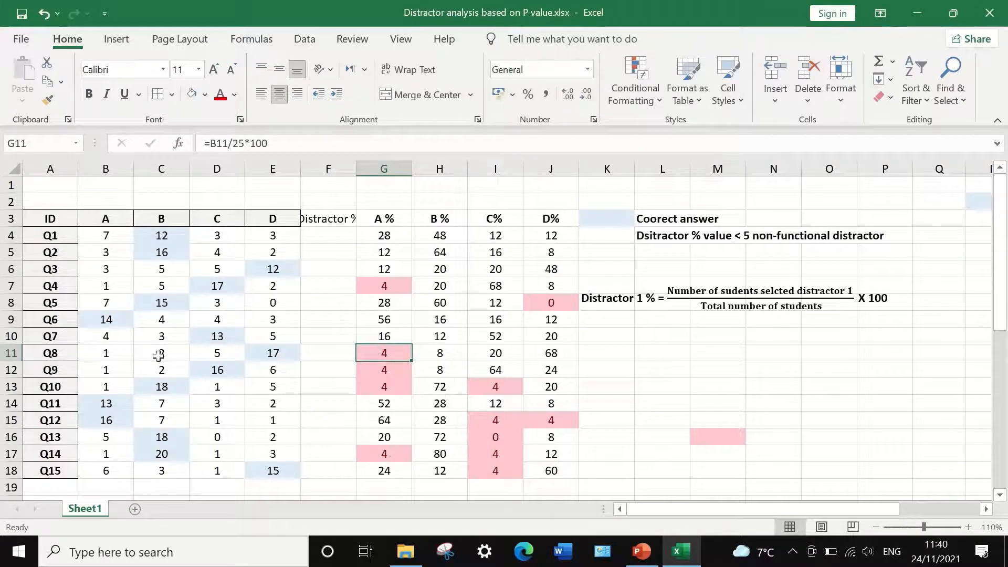
left_click(379, 374)
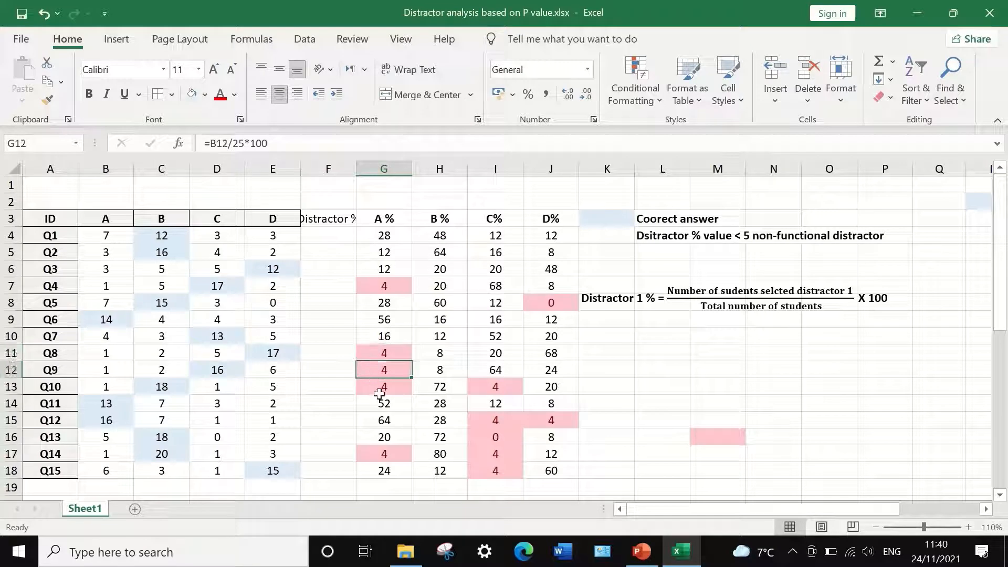
left_click(383, 392)
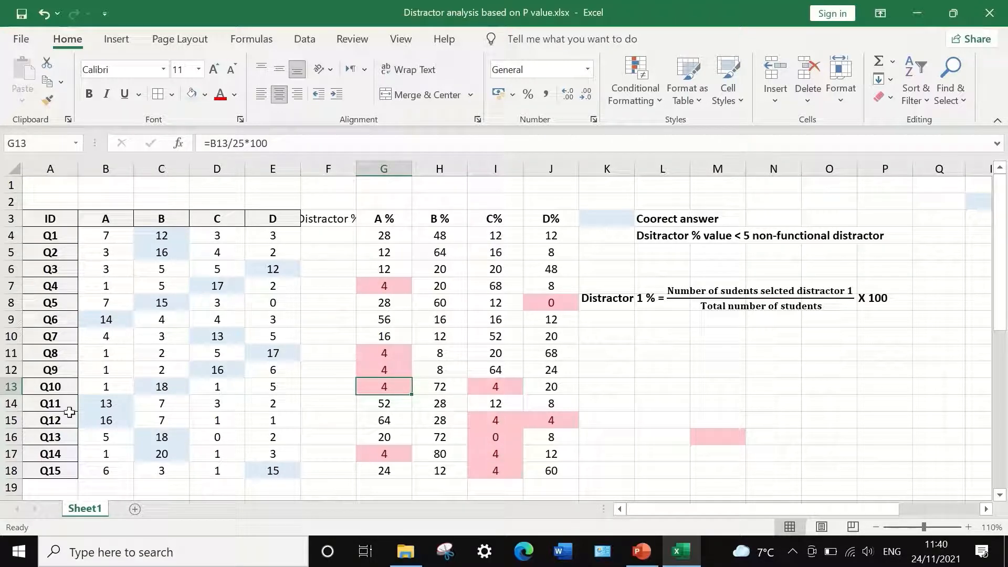
left_click(10, 420)
left_click(494, 420)
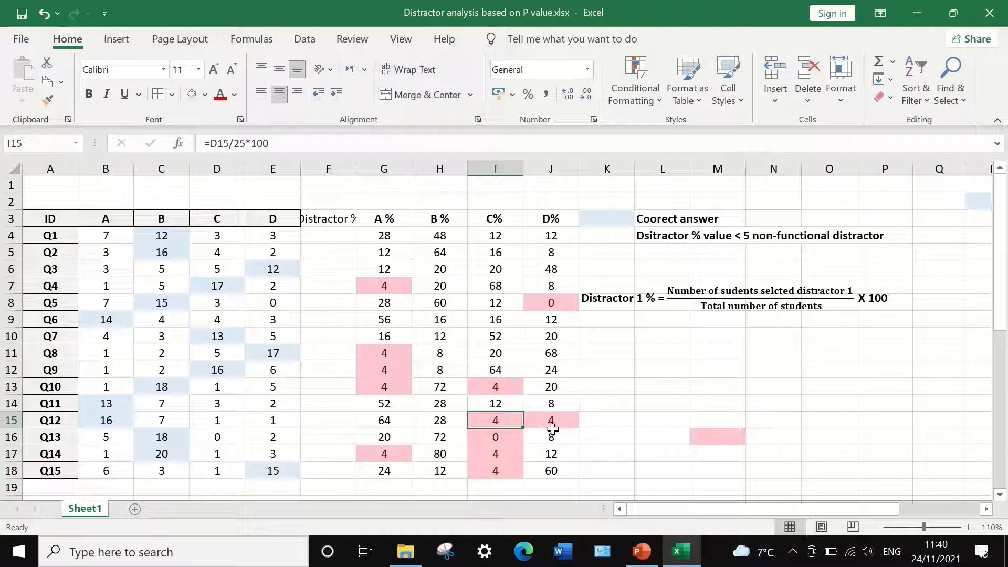
left_click(499, 438)
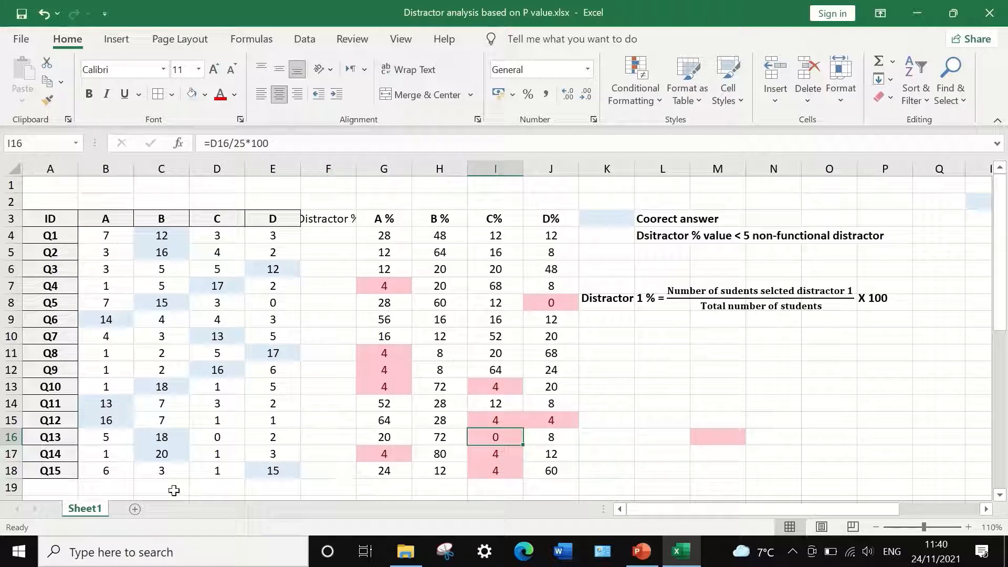
left_click(46, 474)
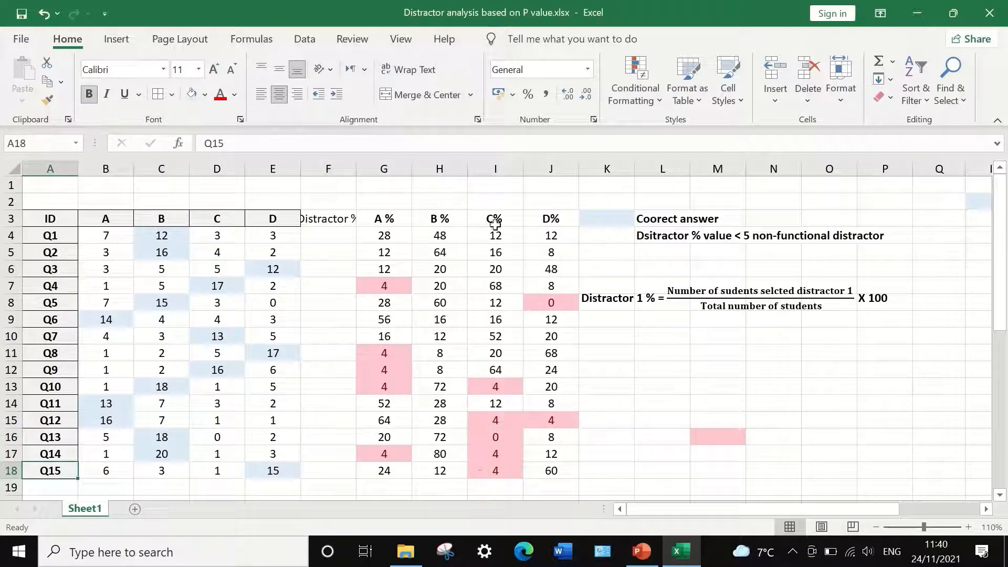
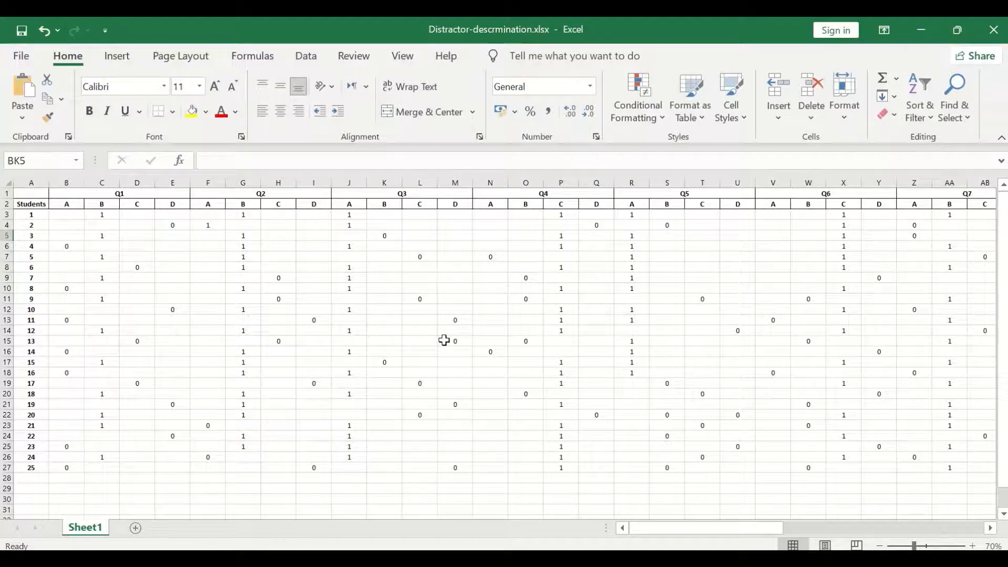
- Enter the heading totalscore in cell BJ2, beside the Q15 answer columns
left_click_drag(720, 529, 938, 508)
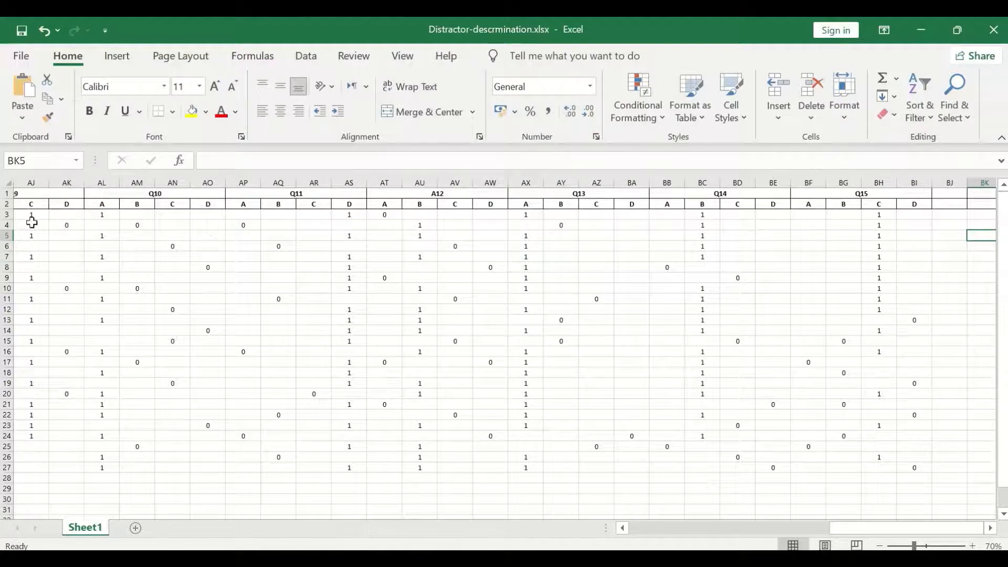
left_click(948, 206)
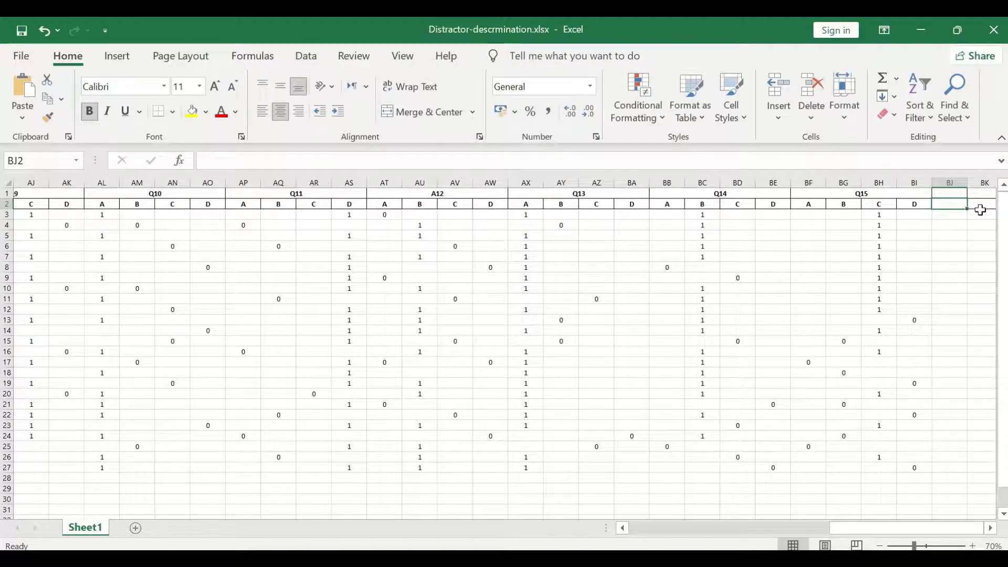
type("totas")
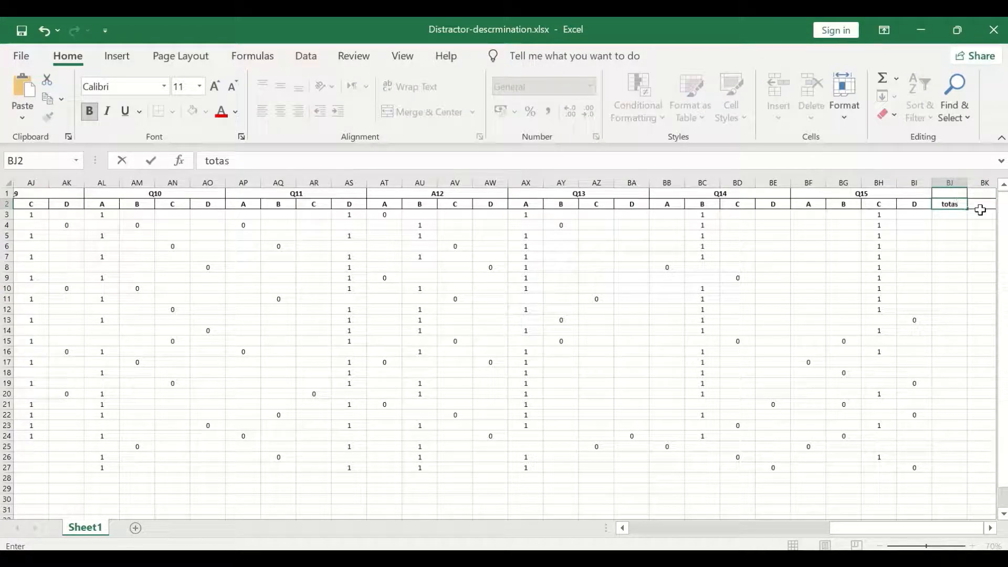
type("lsocre")
key("BackSpace")
key("BackSpace")
key("BackSpace")
type("core")
- Sum the first student's answers across B3:BI3 in cell BJ3
left_click(951, 213)
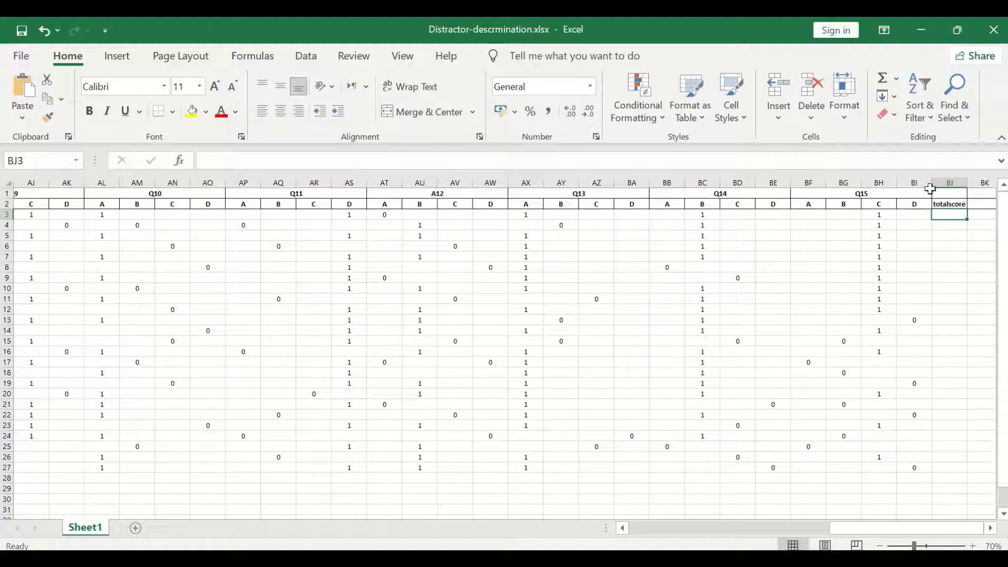
left_click(896, 79)
left_click(909, 101)
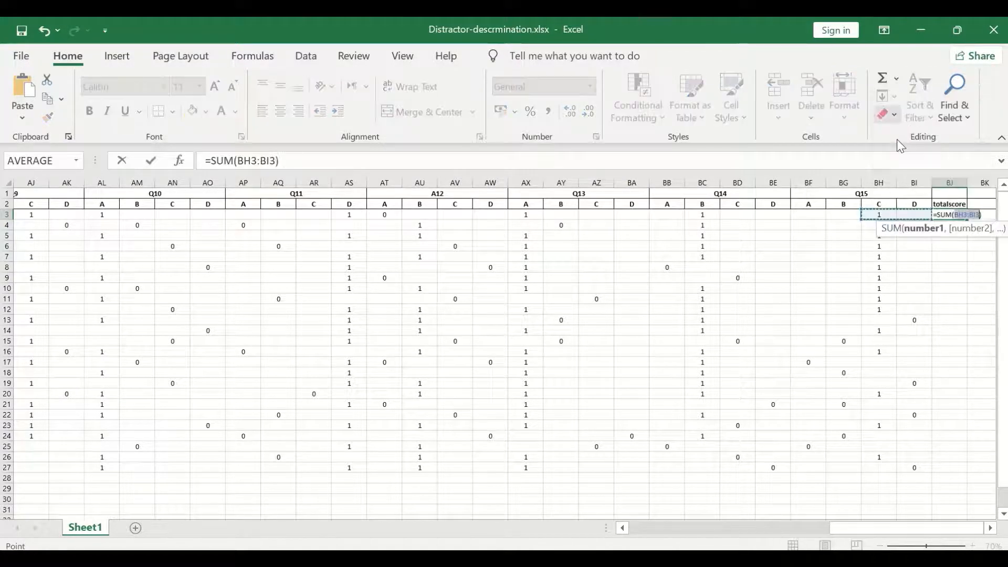
left_click_drag(915, 215, 75, 215)
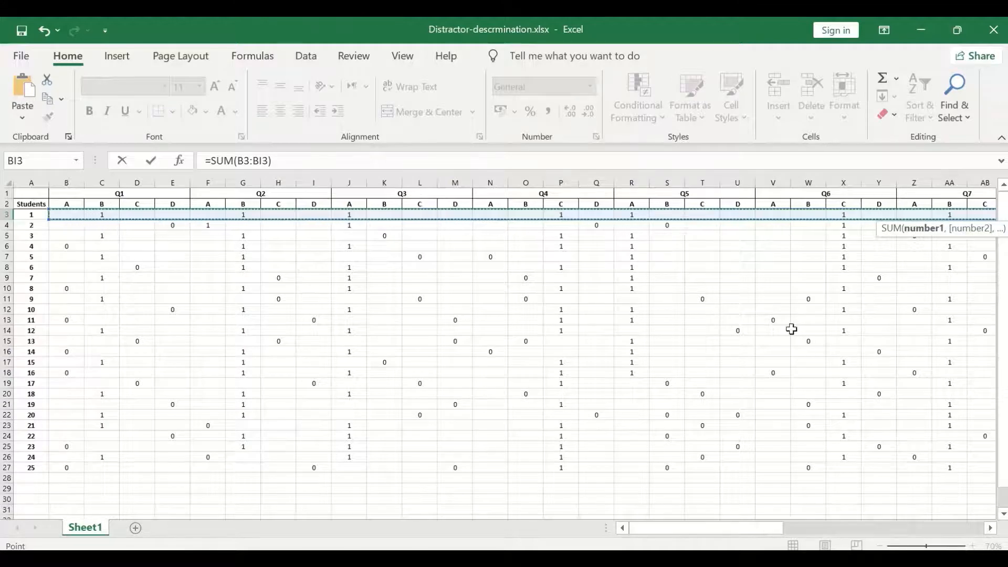
key("Return")
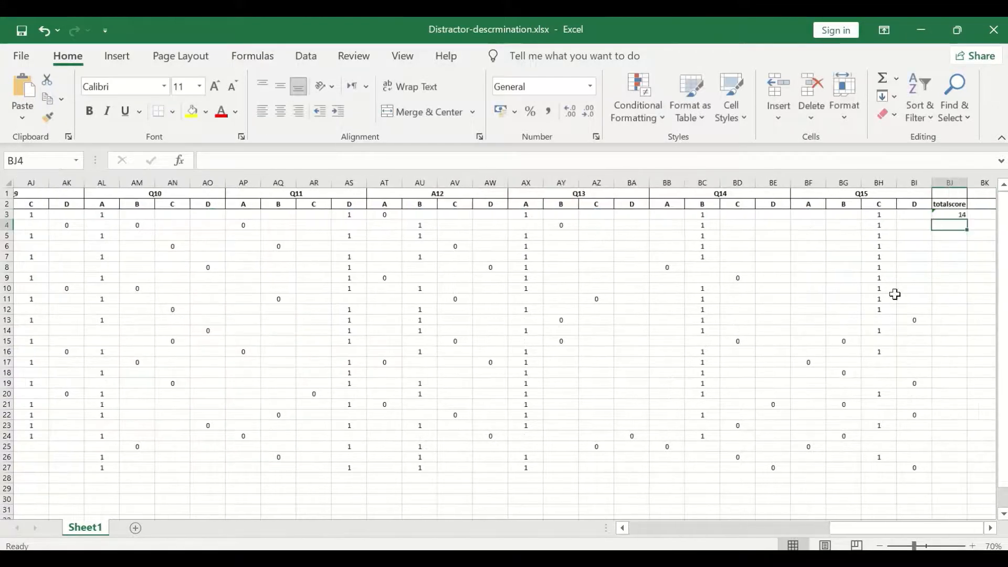
- Fill the total score formula from BJ3 down to BJ27 for all students
left_click(948, 214)
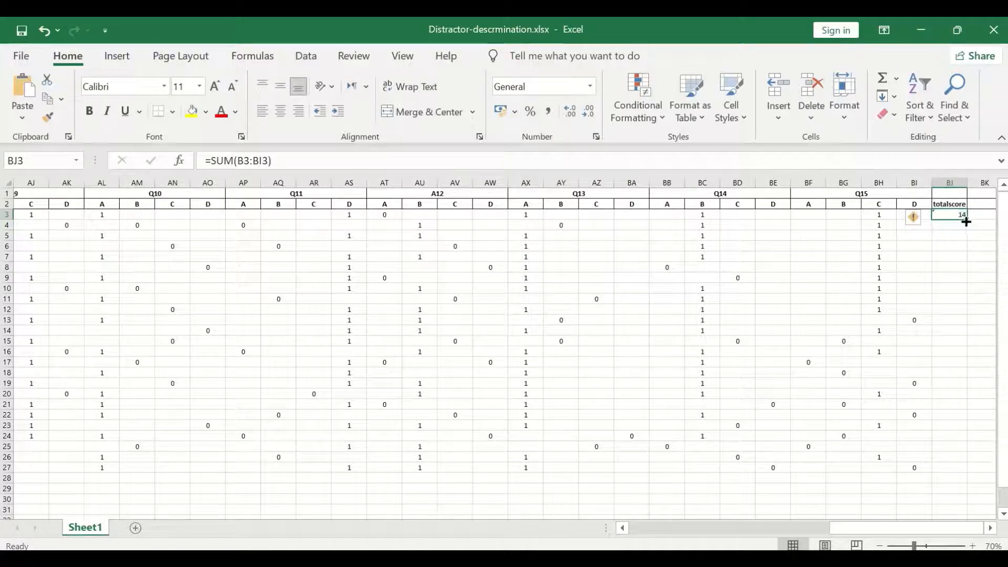
left_click_drag(966, 220, 957, 473)
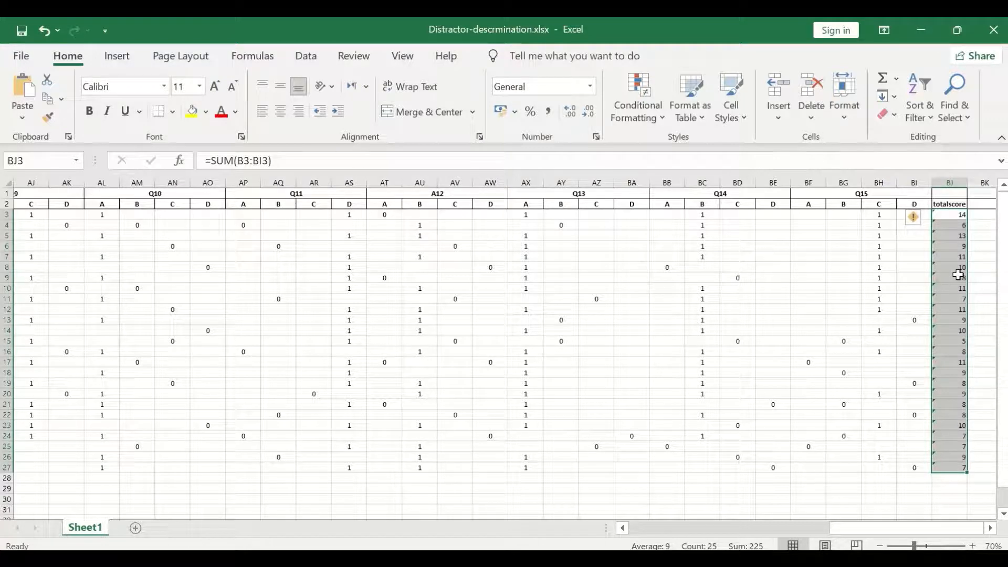
left_click(979, 330)
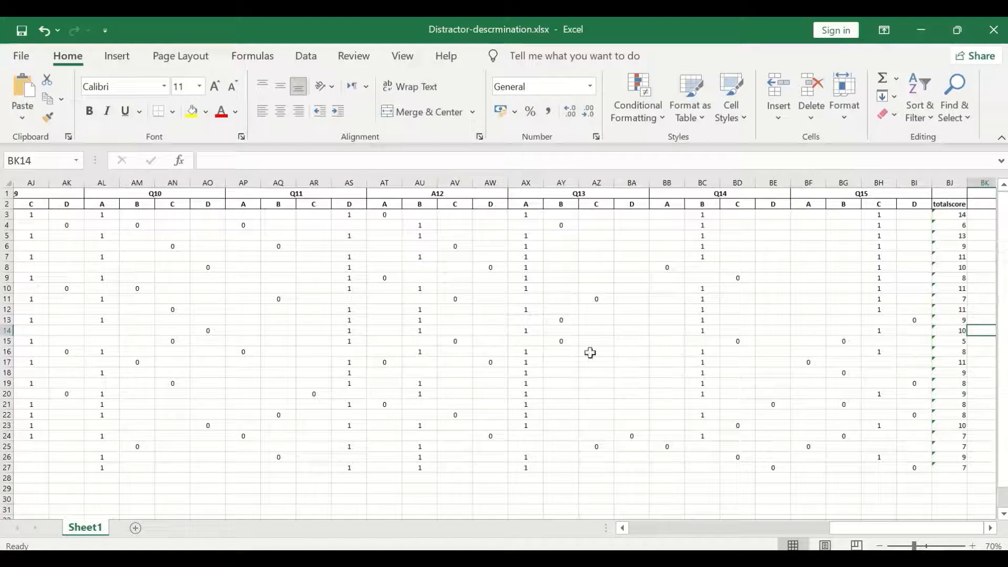
- Sort the student table A2:BJ27 by totalscore on cell values from Largest to Smallest, treating row 2 as headers
left_click_drag(917, 528, 937, 504)
mouse_move(914, 529)
left_mouse_down()
mouse_move(792, 525)
mouse_move(927, 532)
left_mouse_up()
left_click_drag(927, 531, 695, 495)
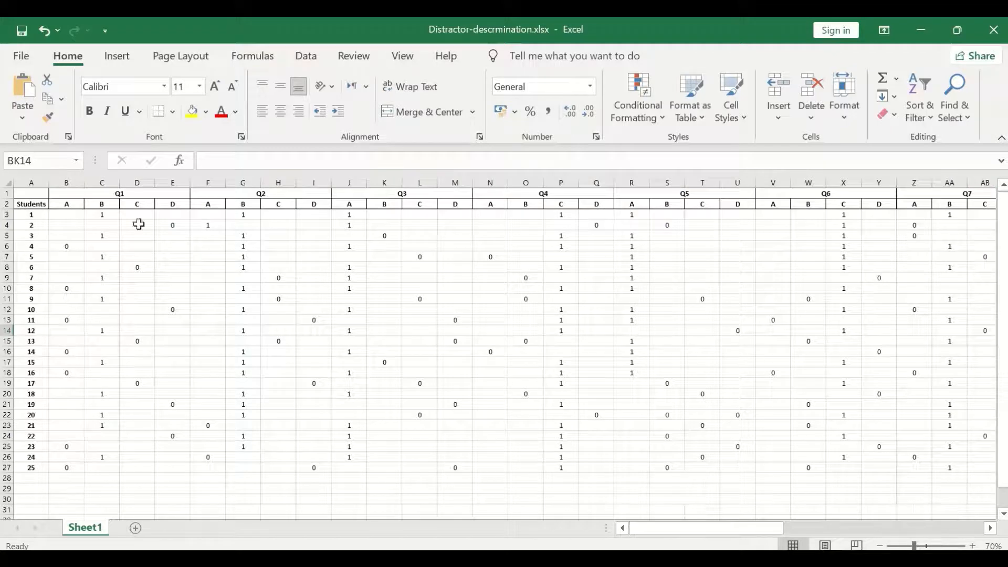
left_click(29, 207)
left_click_drag(30, 207, 73, 208)
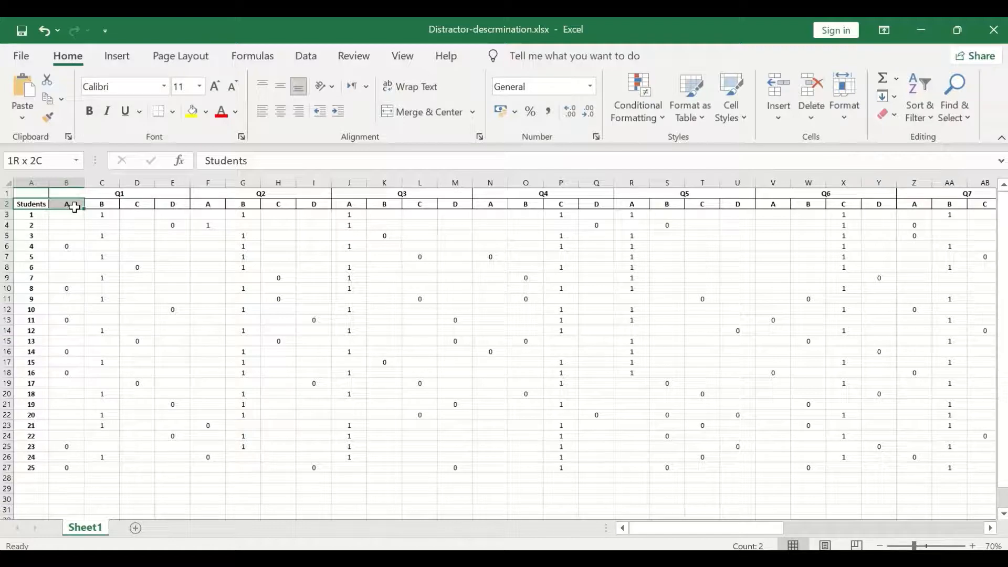
left_click_drag(73, 207, 908, 468)
left_click_drag(908, 525, 572, 531)
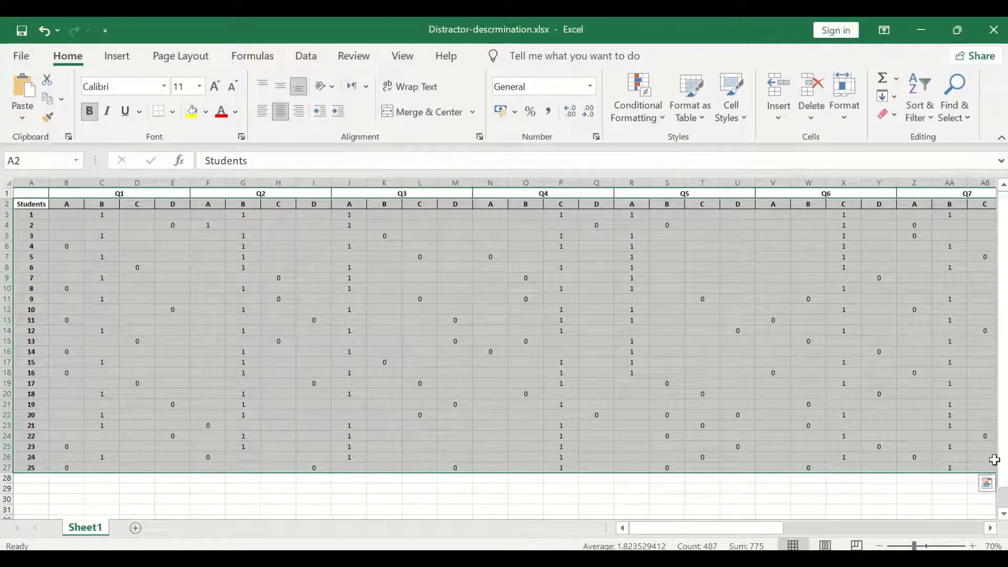
left_click_drag(745, 527, 993, 530)
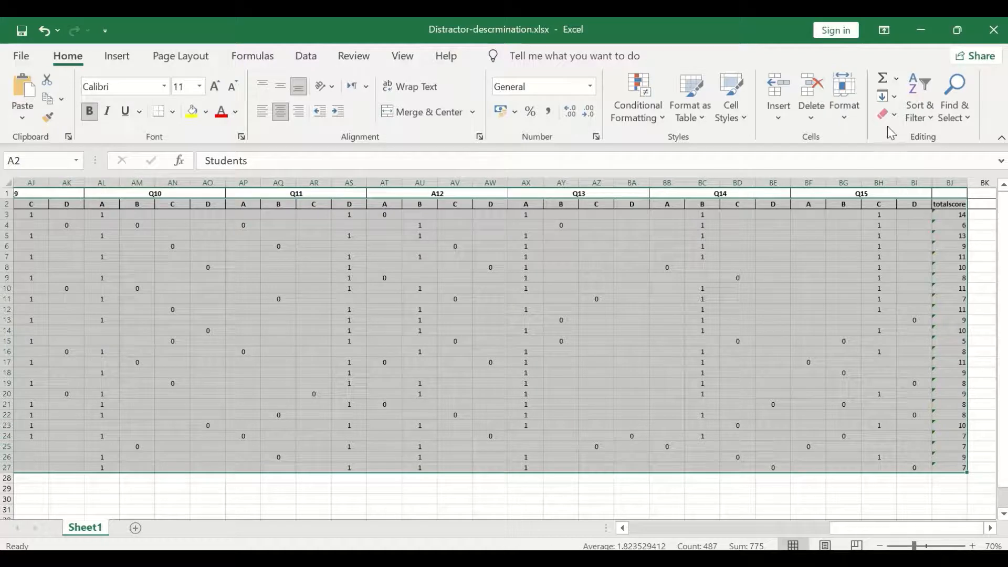
left_click(928, 126)
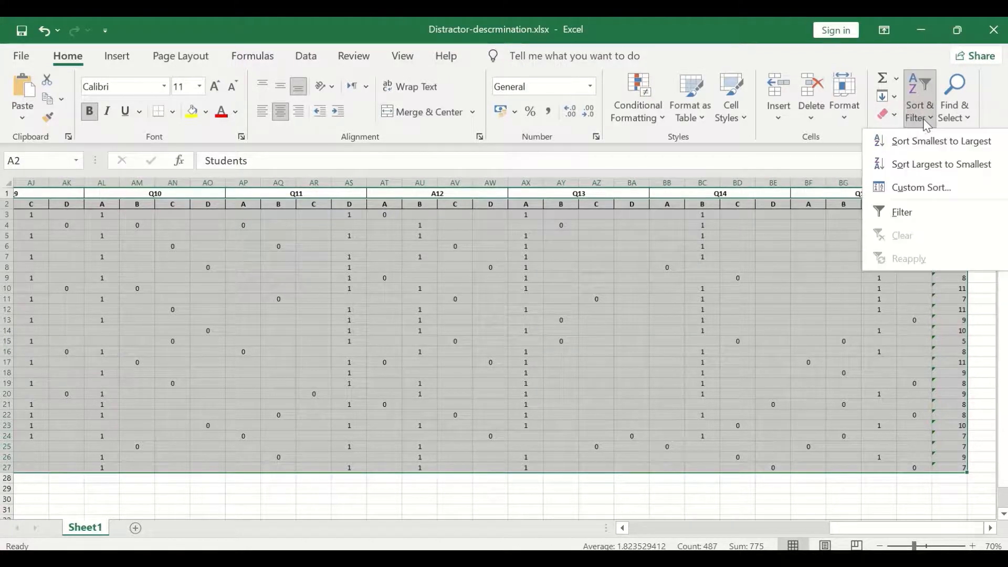
left_click(920, 189)
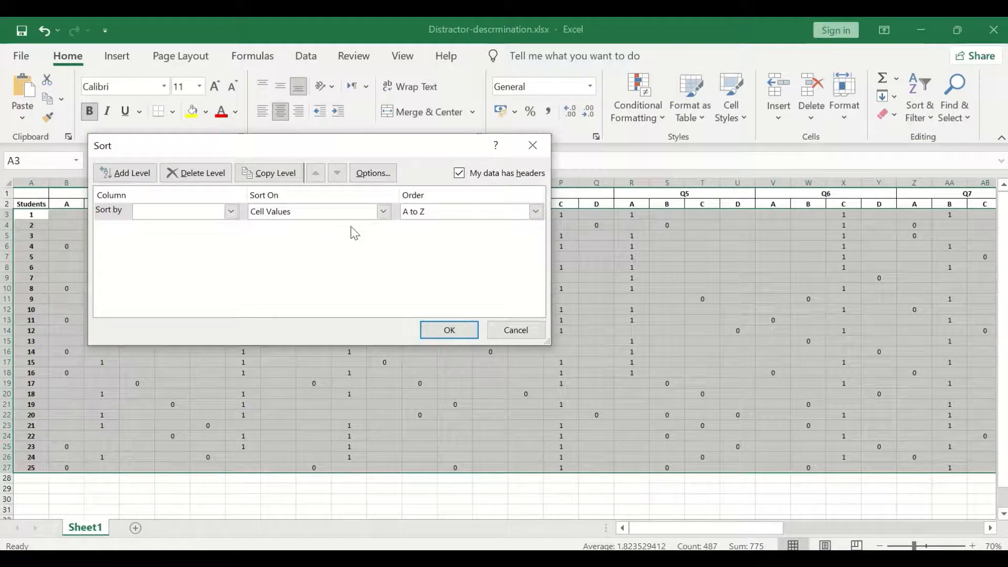
left_click(231, 212)
left_click_drag(234, 248, 234, 344)
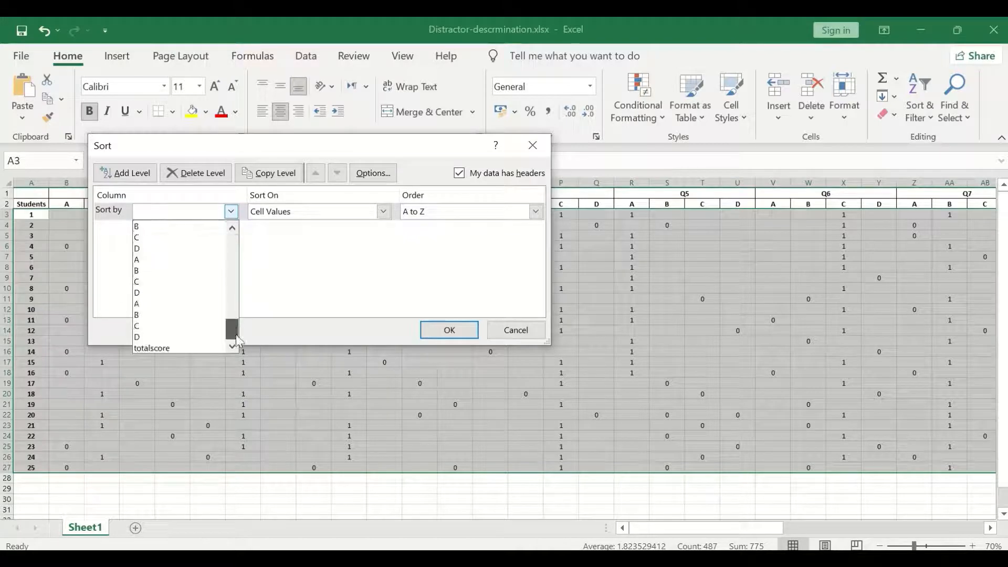
left_click(160, 345)
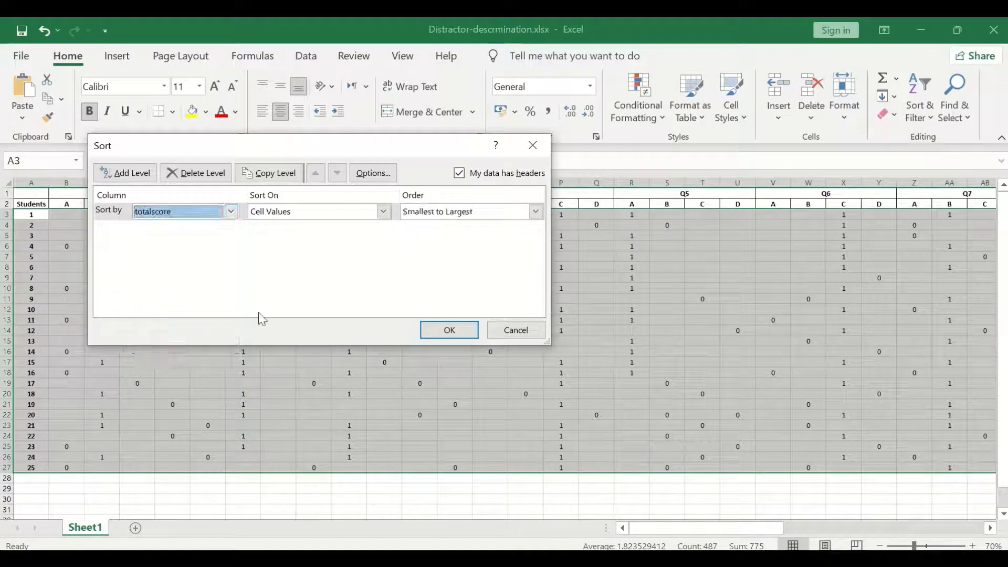
left_click(536, 211)
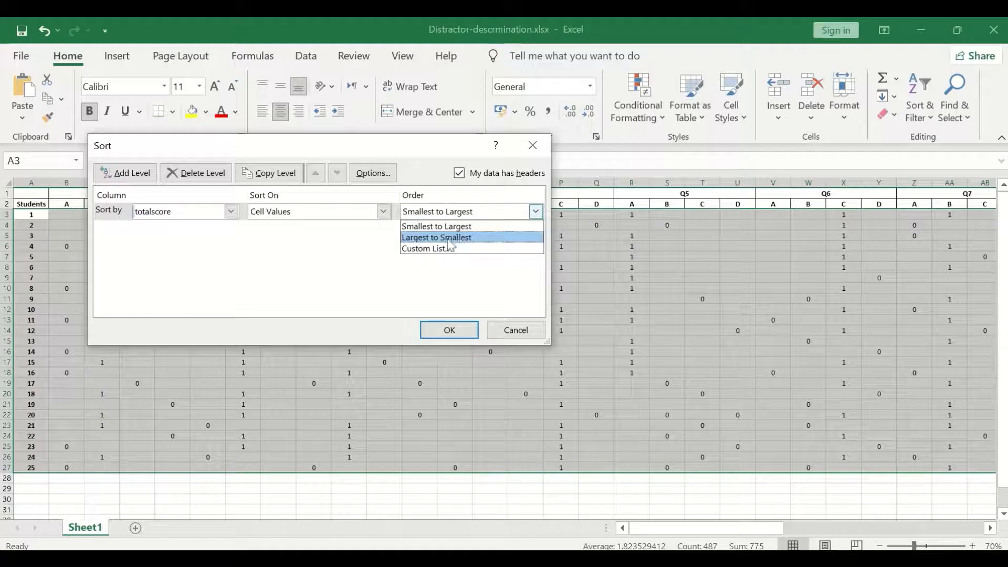
left_click(450, 238)
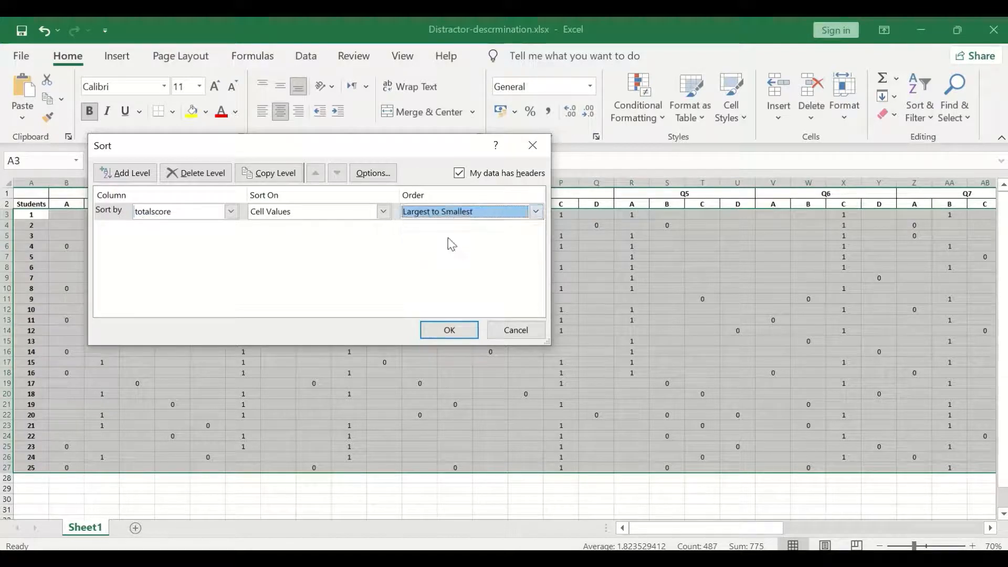
left_click(449, 330)
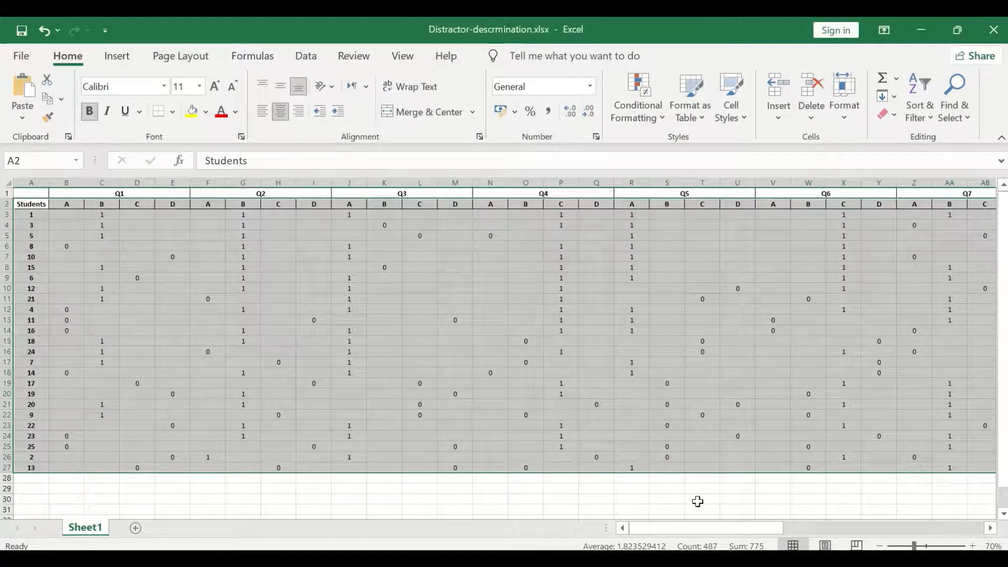
left_click_drag(716, 524, 1002, 524)
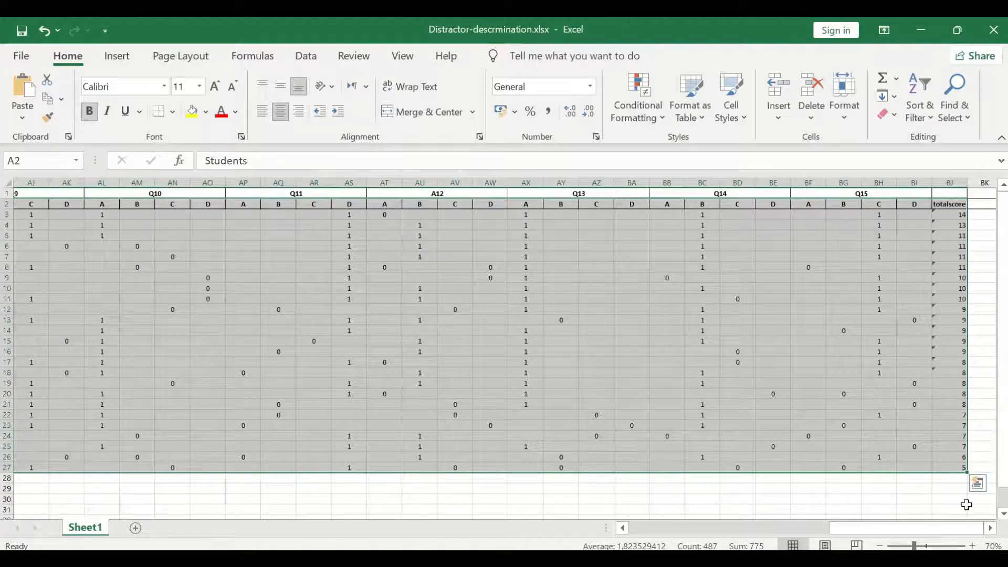
left_click(985, 224)
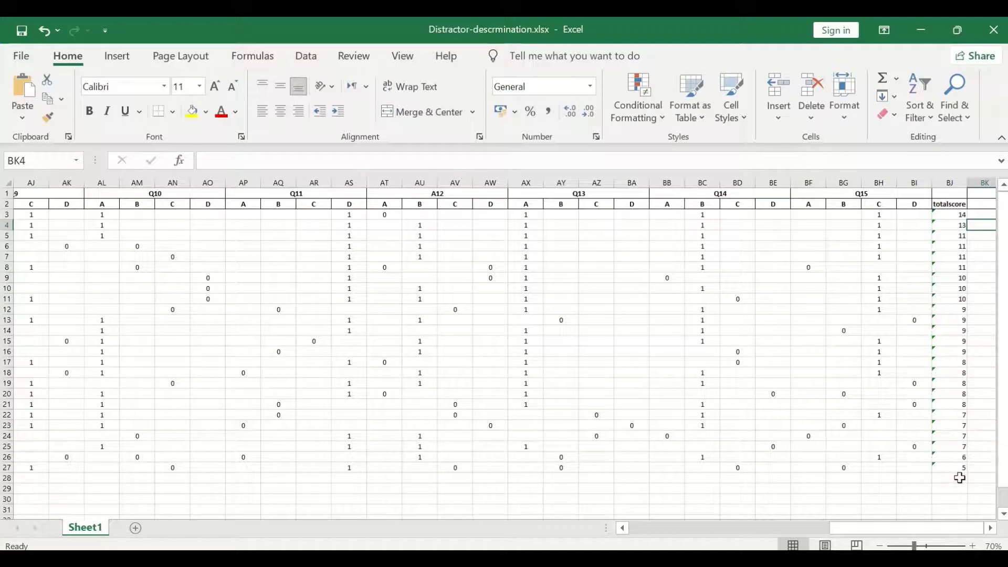
left_click_drag(894, 528, 638, 520)
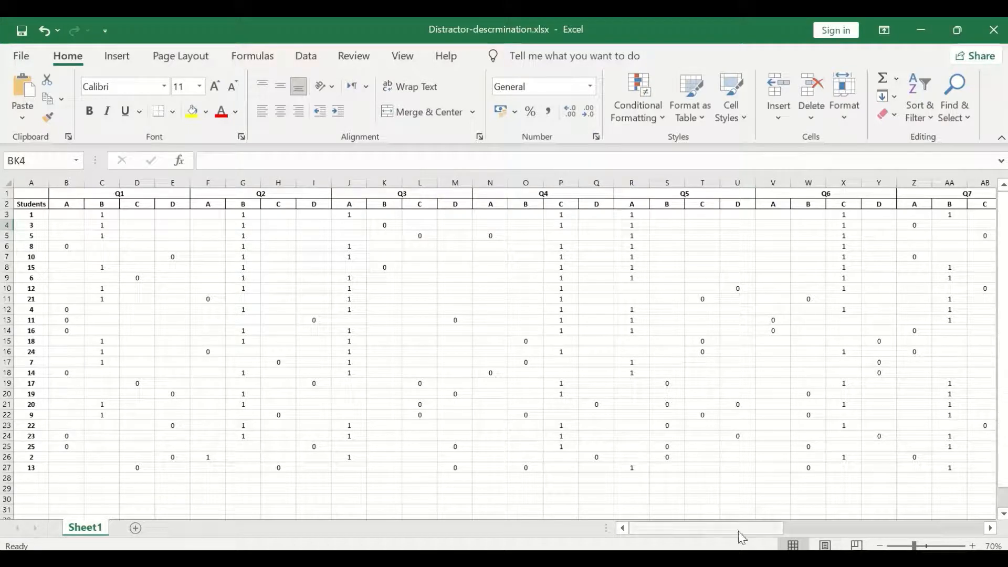
- Enter the row label UP in cell A29, below the sorted student list
left_click_drag(705, 529, 905, 528)
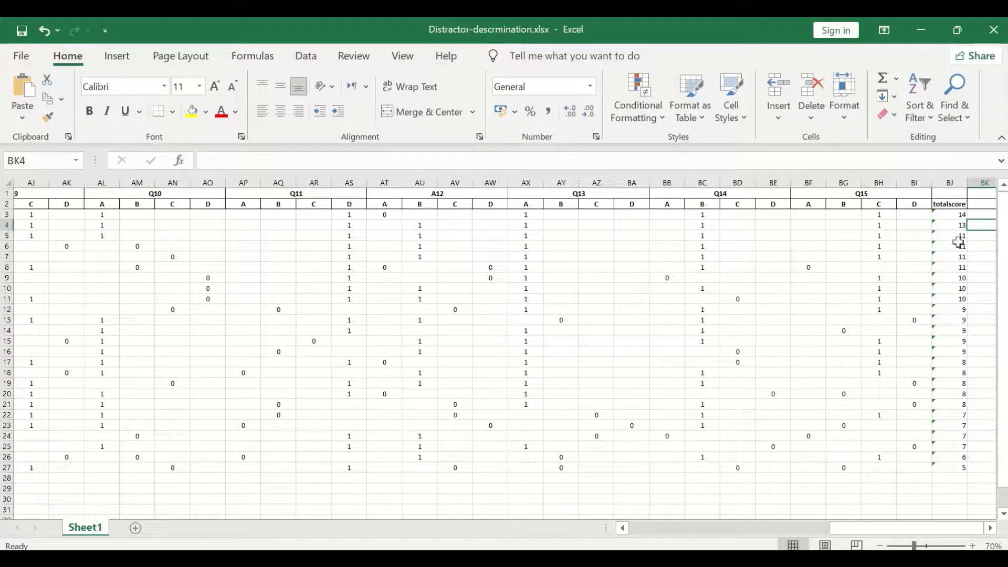
left_click_drag(941, 528, 700, 526)
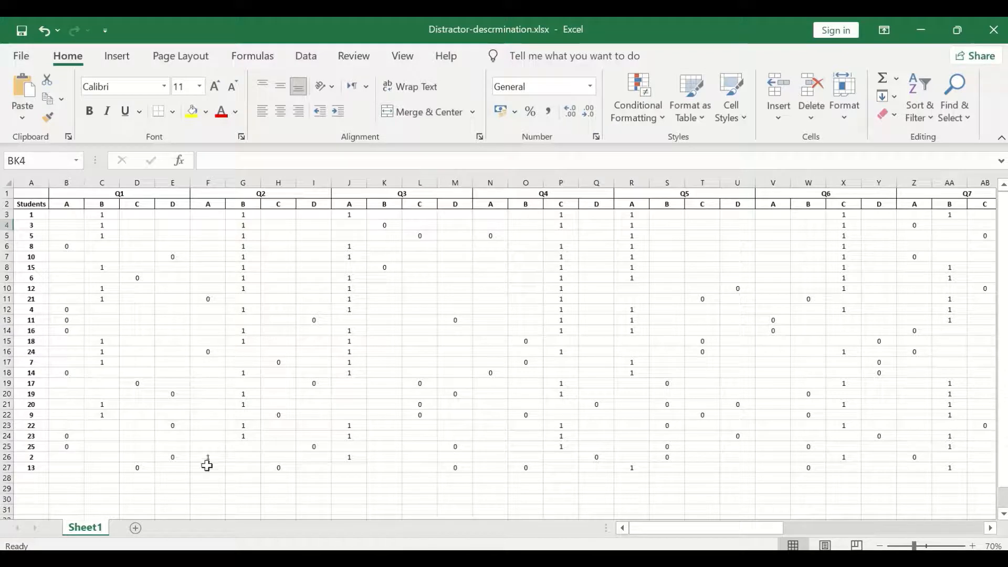
left_click_drag(693, 529, 896, 529)
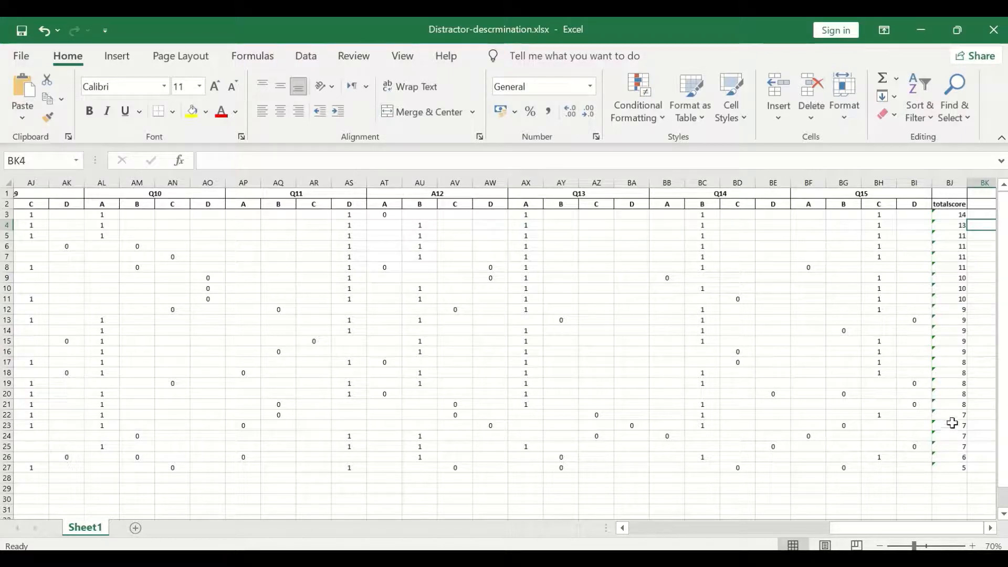
left_click_drag(867, 527, 583, 531)
left_click(23, 491)
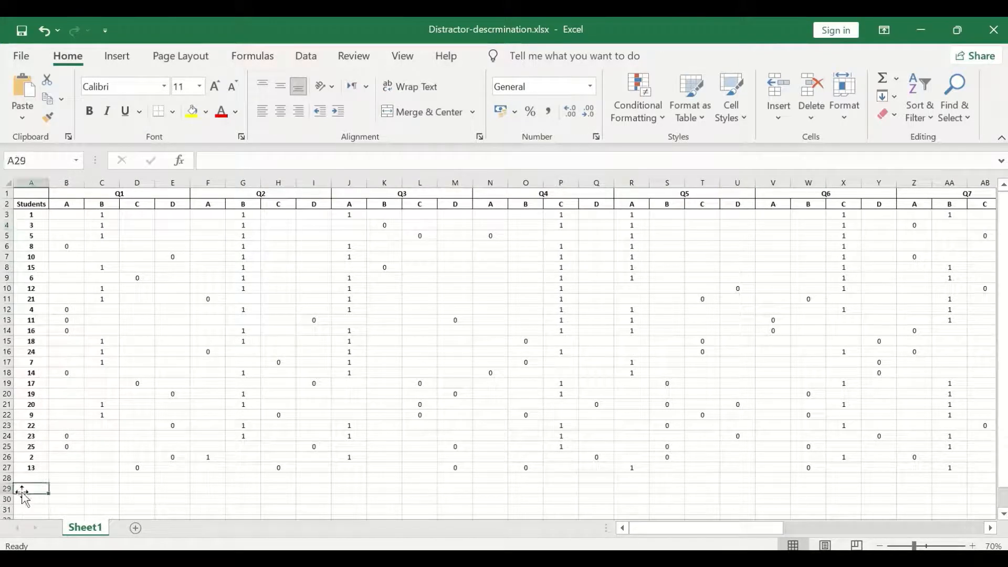
type("UP")
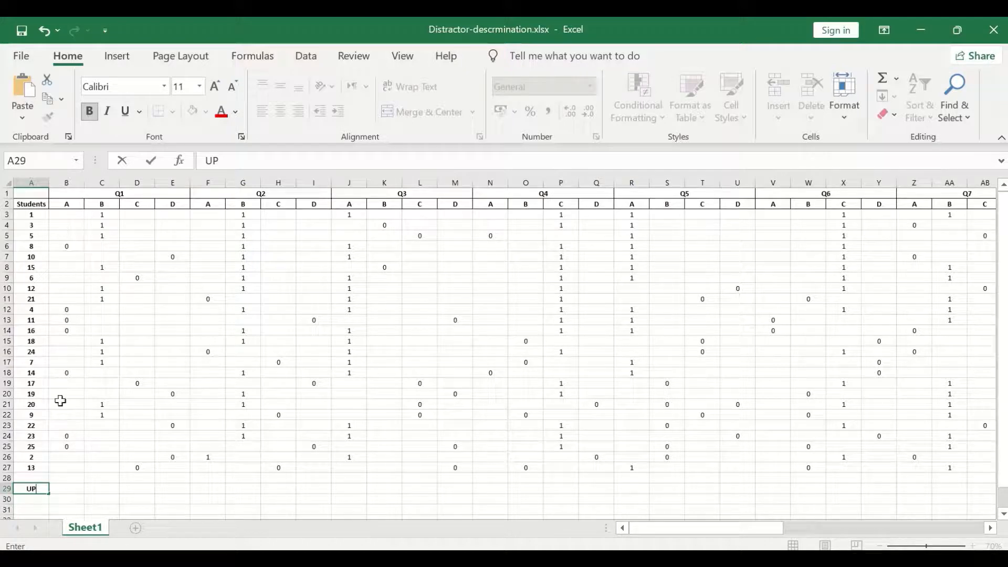
- Count option A's Q1 responses from the top seven students, B3:B9, with a COUNT formula in cell B29
left_click(63, 491)
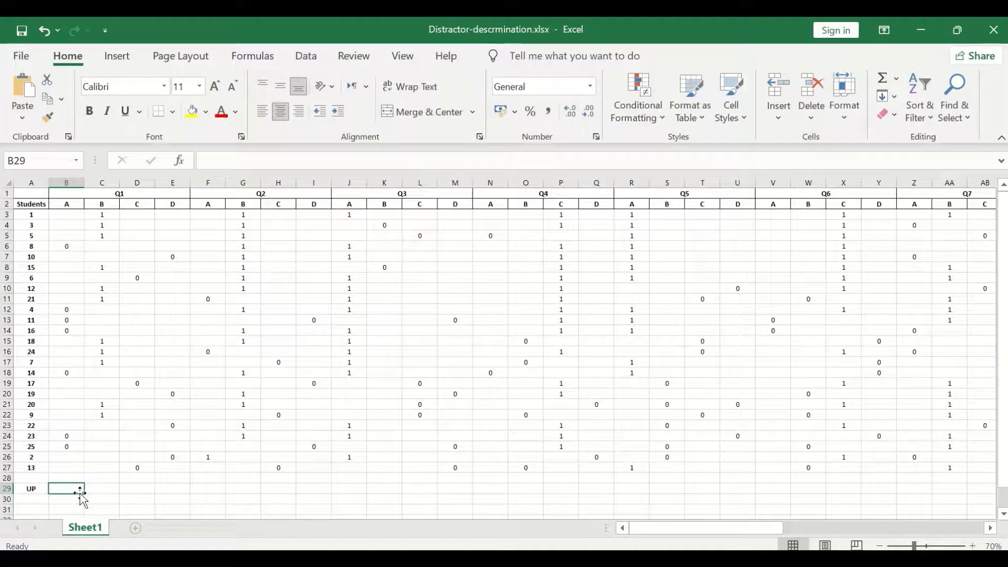
type("=cou")
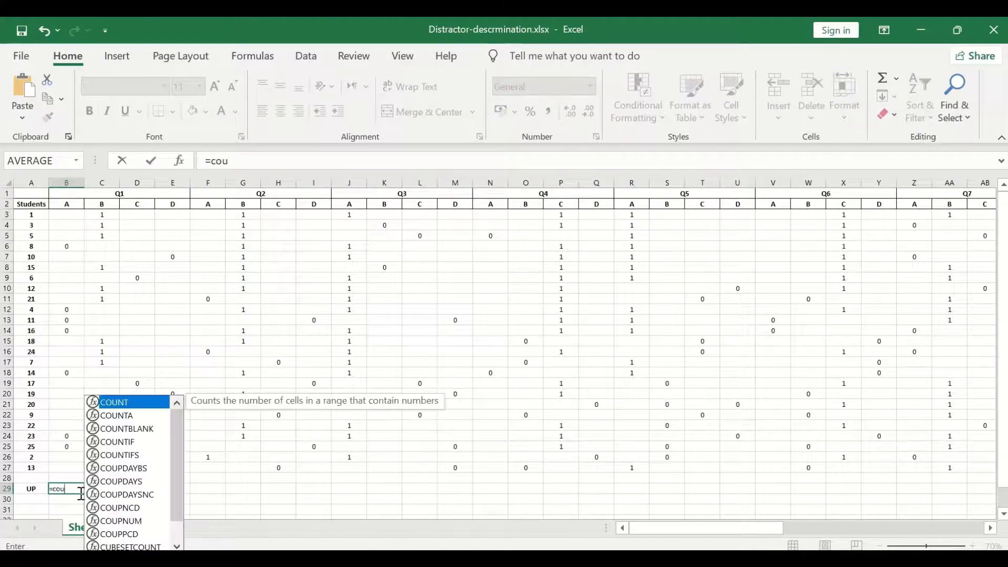
type("nt")
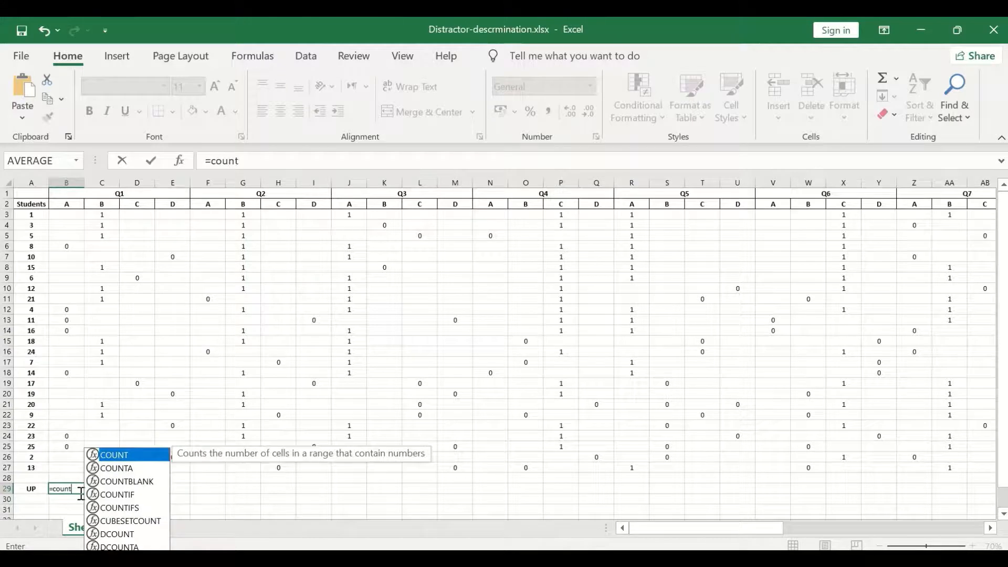
double_click(112, 456)
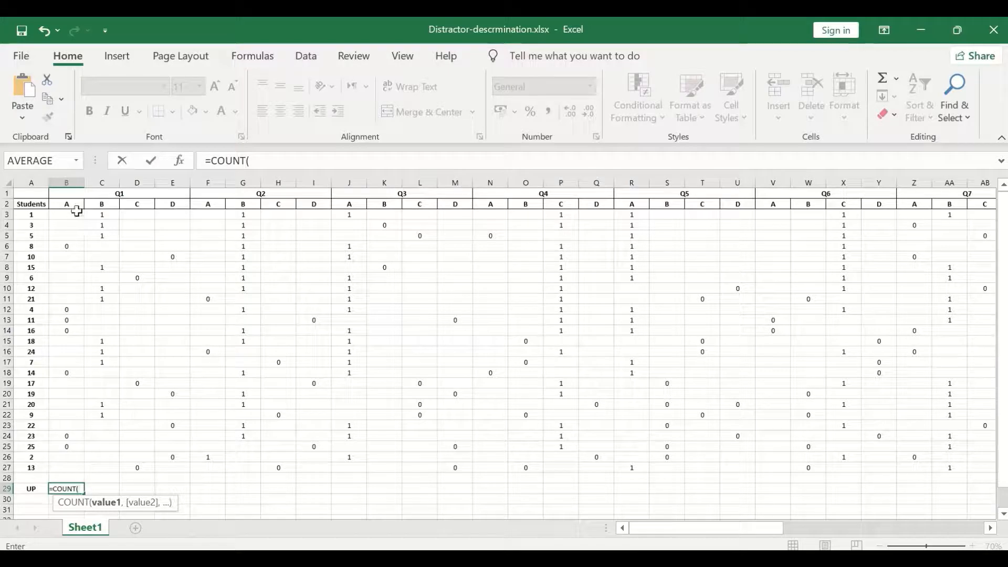
left_click_drag(73, 213, 66, 275)
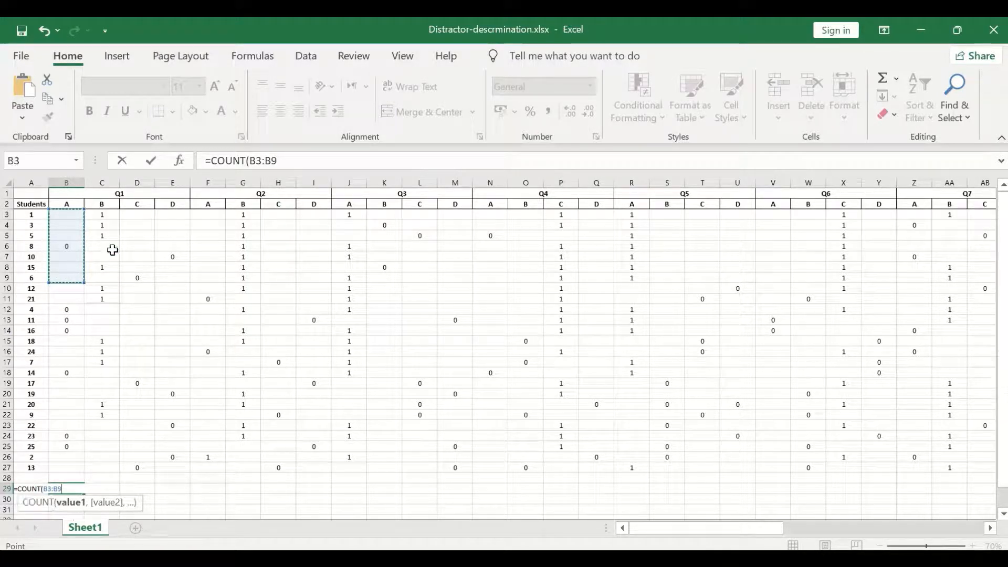
key("Return")
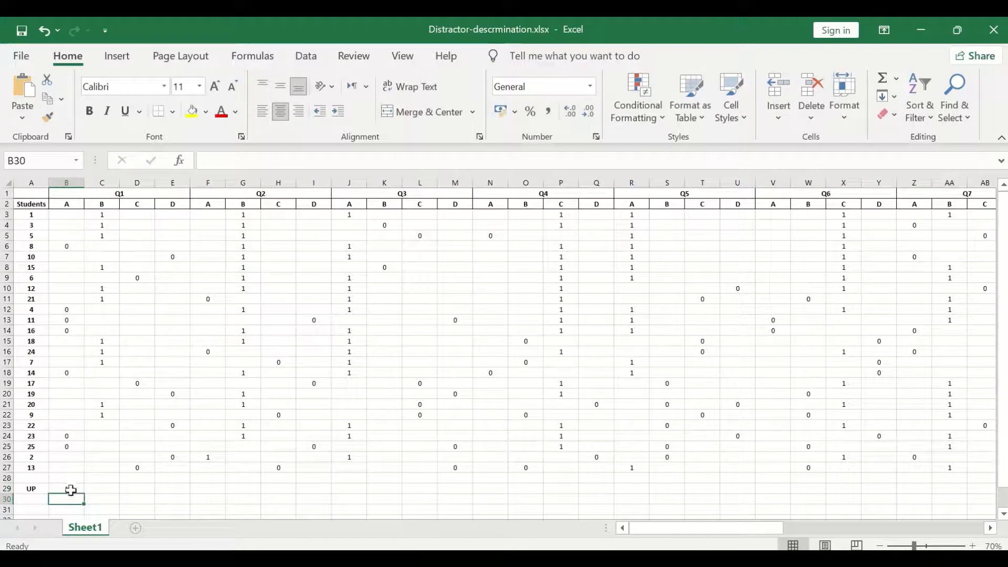
- Fill the upper-group count formula from B29 across to BI29 for every answer option
left_click(72, 489)
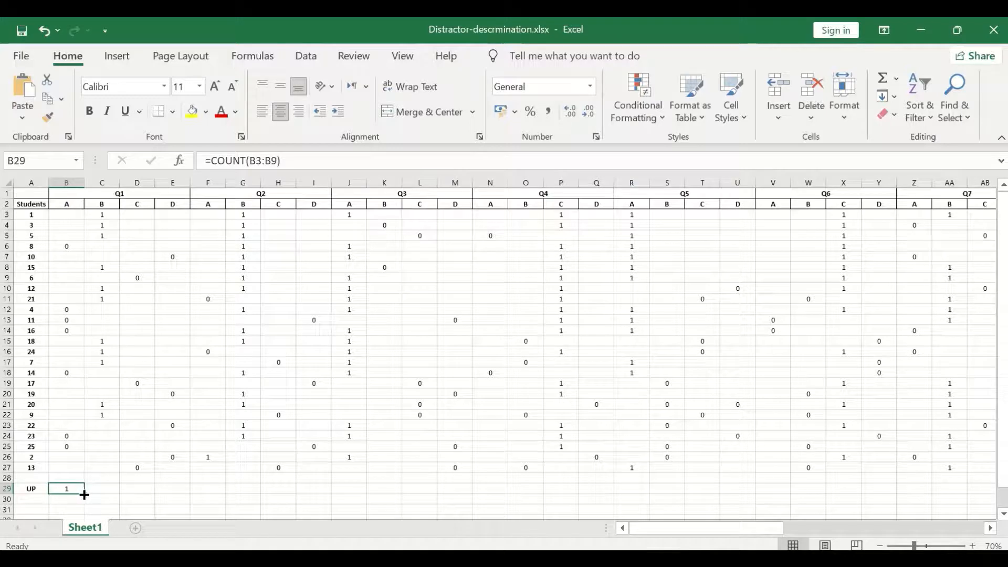
mouse_move(84, 494)
left_mouse_down()
mouse_move(1003, 490)
mouse_move(856, 497)
left_mouse_up()
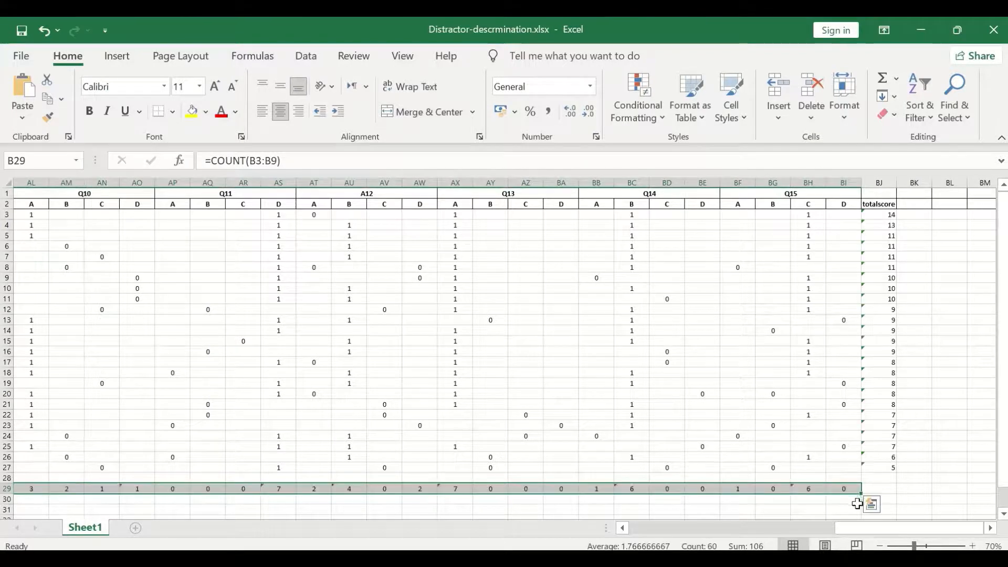
left_click_drag(927, 529, 486, 533)
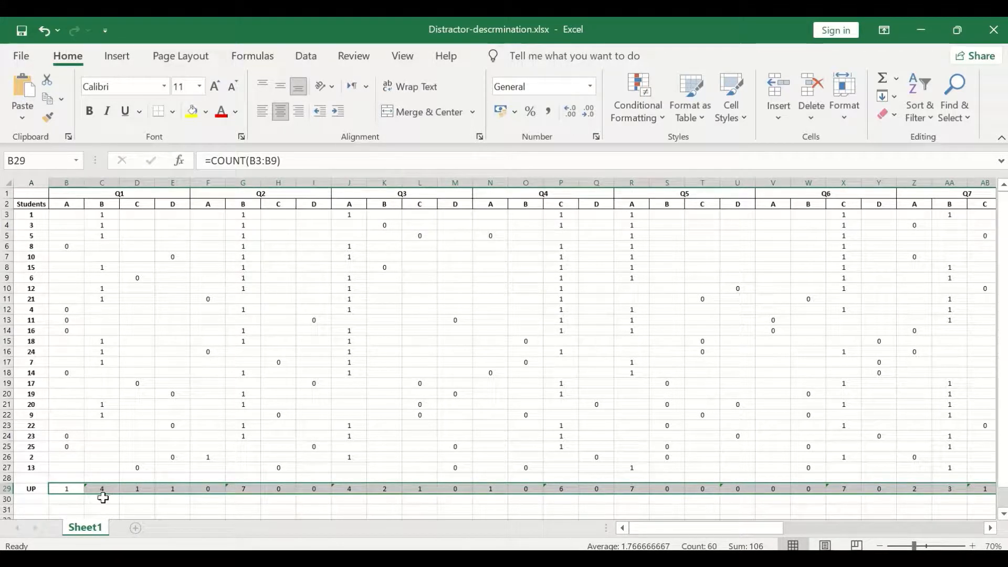
- Label cell A30 LG and count the bottom seven students' responses, B21:B27, with a COUNT formula in cell B30
left_click(31, 500)
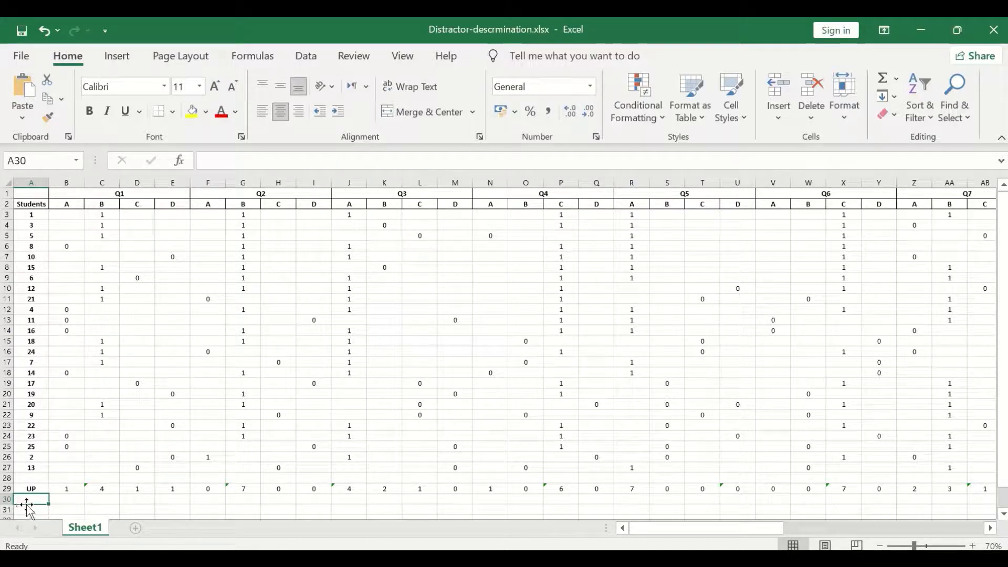
type("LG")
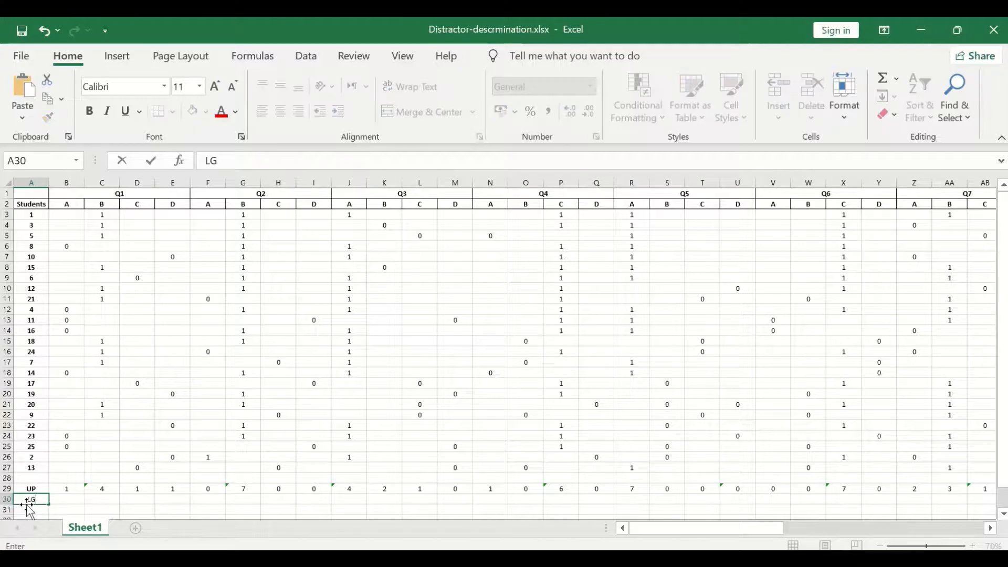
left_click(57, 499)
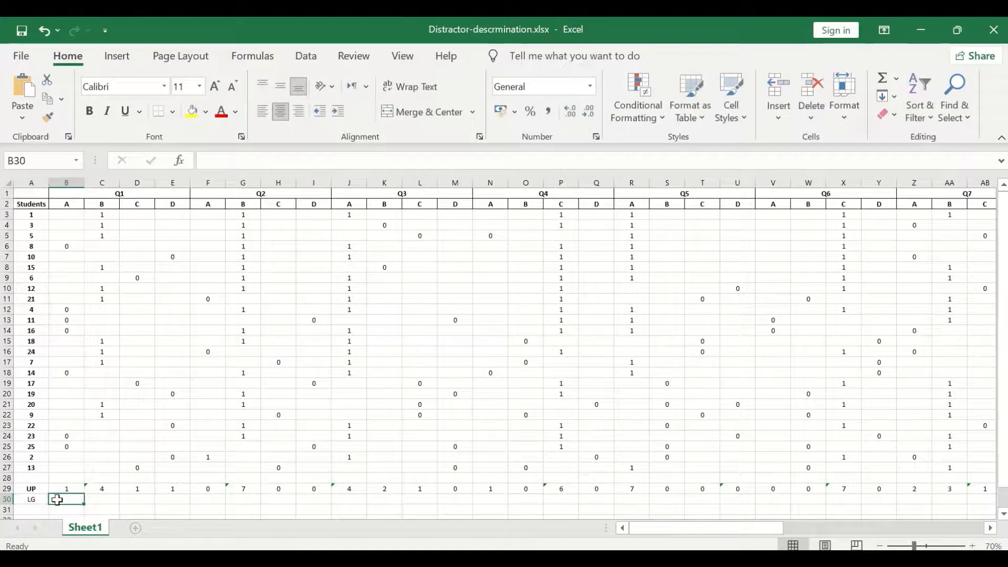
type("=")
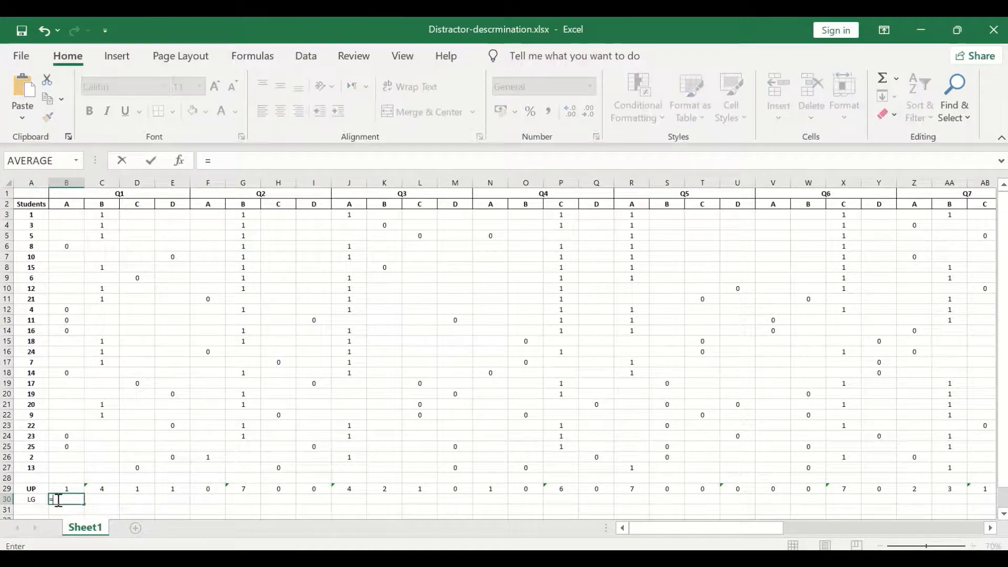
type("count")
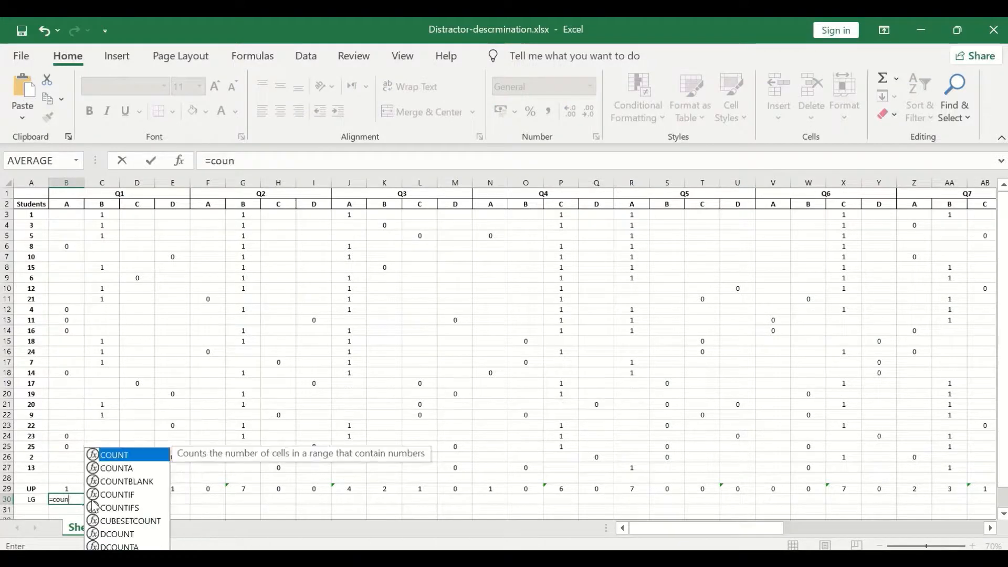
double_click(118, 456)
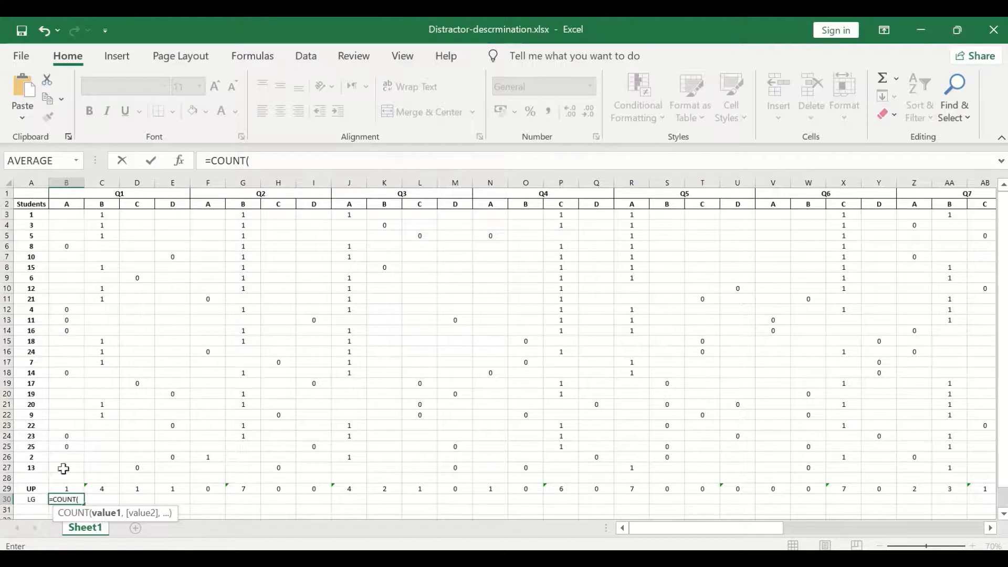
scroll(63, 410, "down", 2)
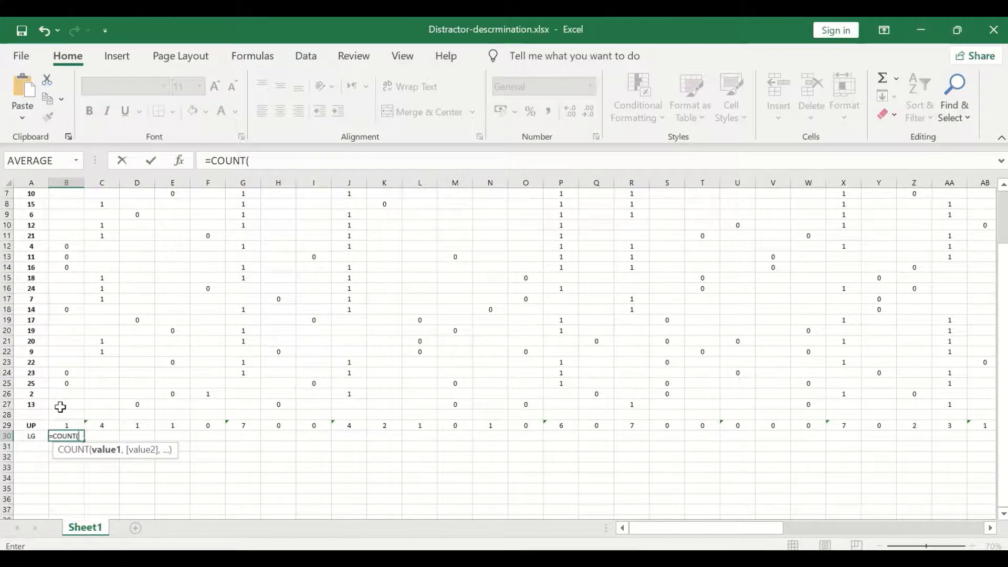
left_click_drag(61, 407, 59, 344)
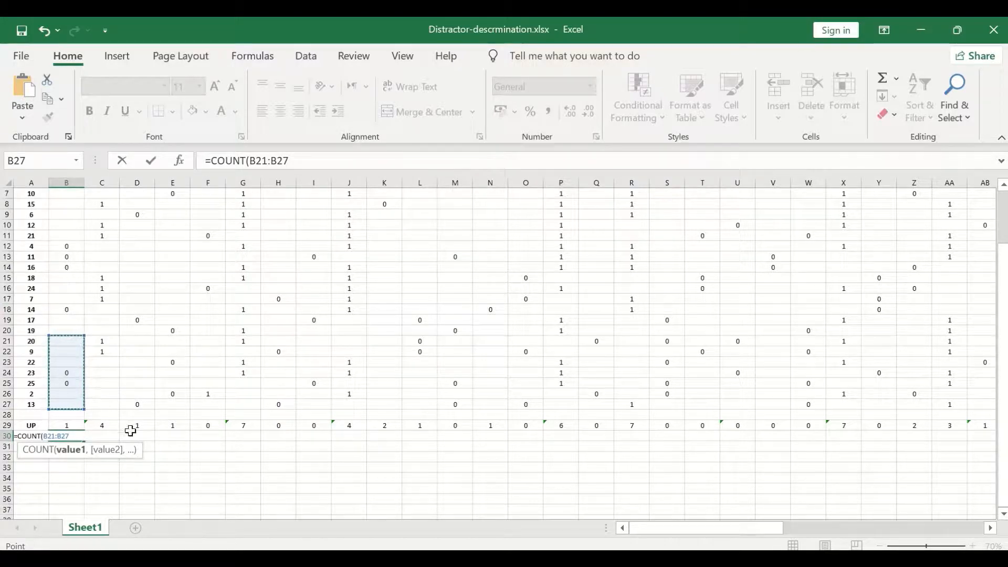
key("Return")
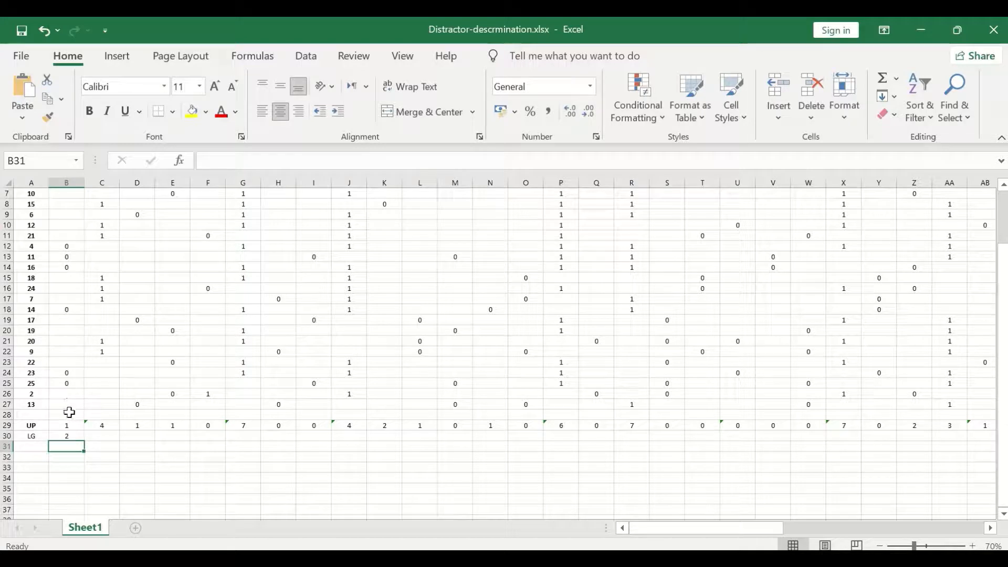
- Fill the lower-group count formula from B30 across to BI30 for every answer option
left_click_drag(62, 404, 57, 369)
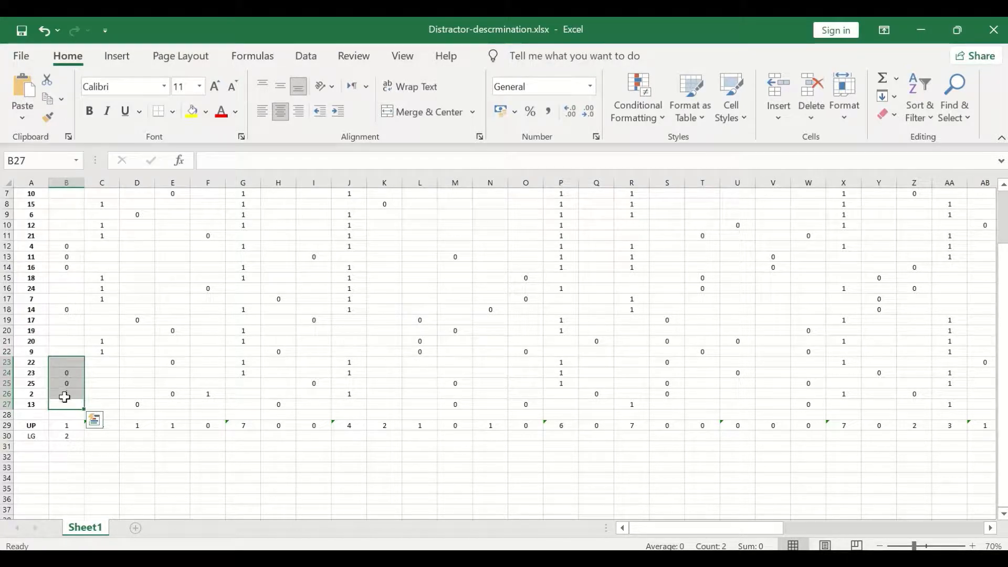
scroll(66, 400, "up", 2)
scroll(68, 402, "down", 2)
left_click(64, 436)
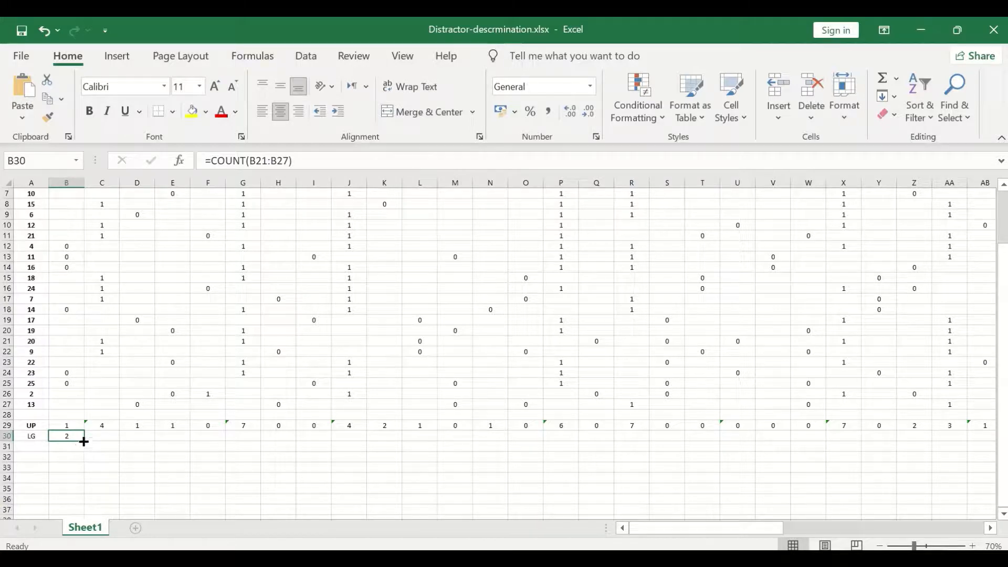
left_click_drag(84, 440, 896, 451)
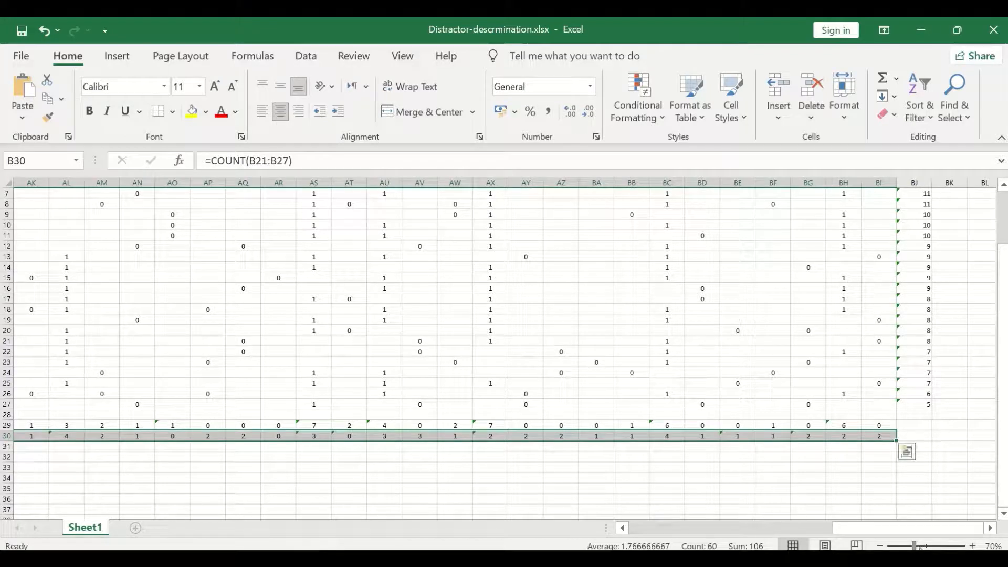
left_click_drag(922, 532, 634, 527)
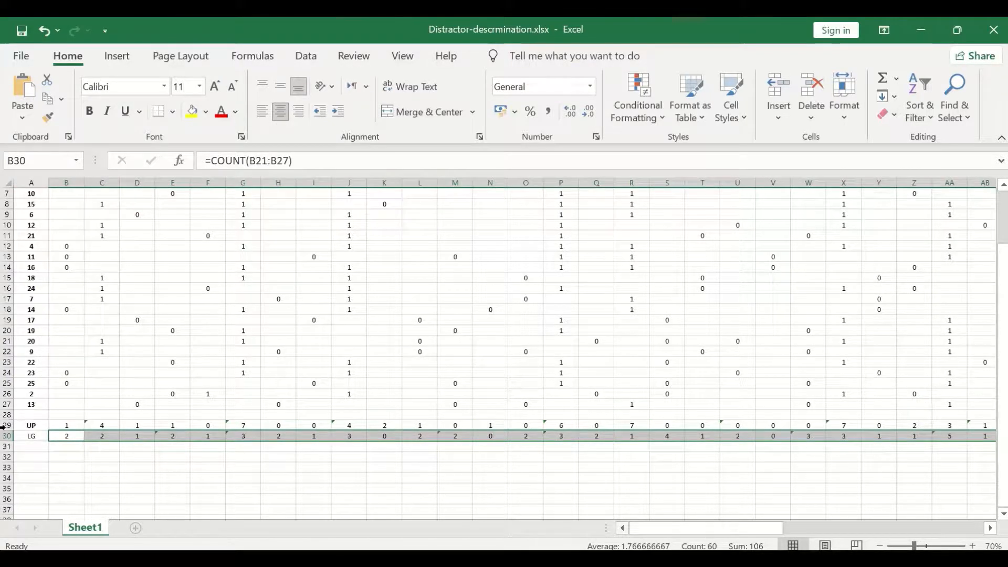
- Label cell A31 ID and calculate Q1 option A's discrimination index in B31 with the formula =(B29-B30)/7
left_click(32, 447)
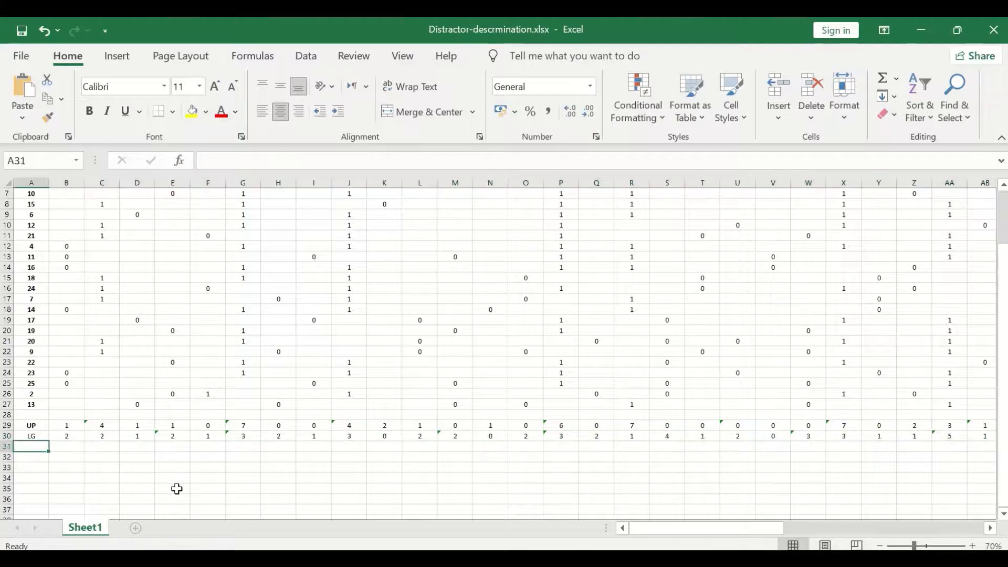
type("ID")
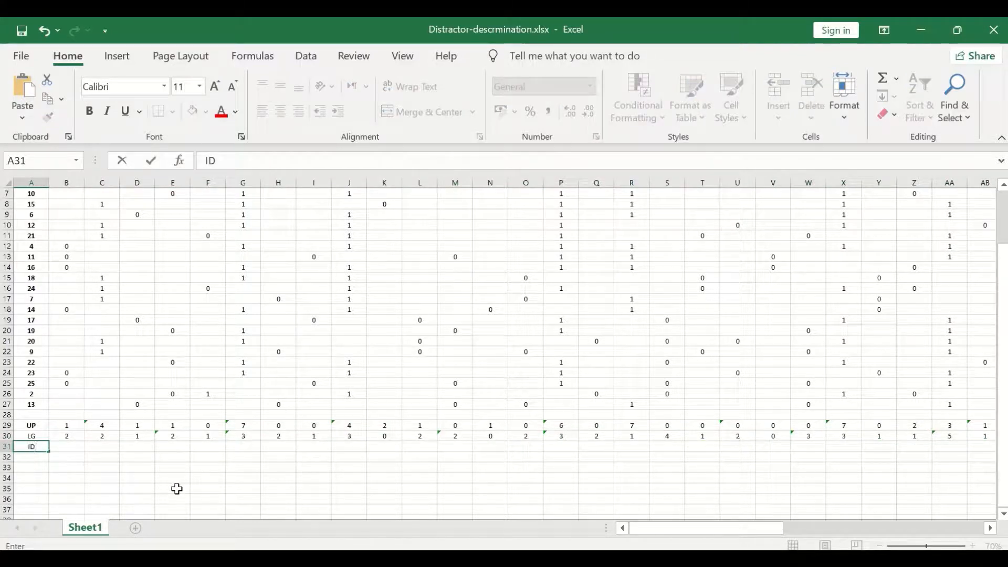
left_click(62, 446)
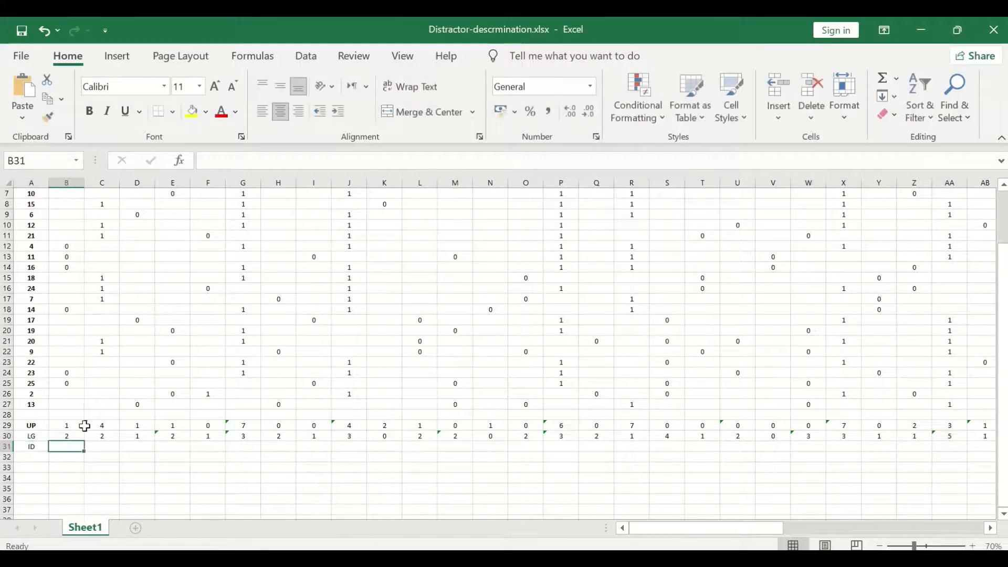
type("=")
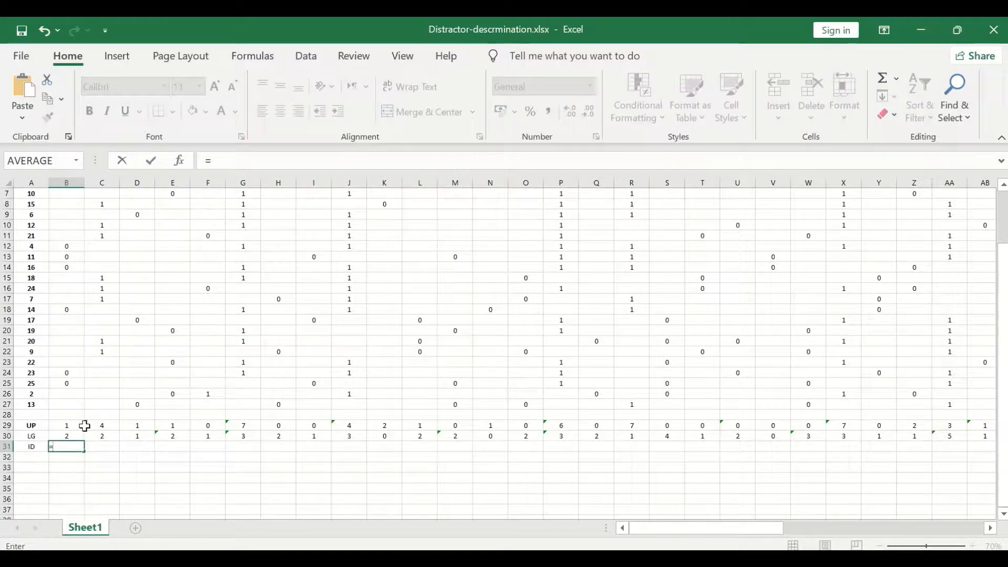
type("()")
key("BackSpace")
left_click(211, 160)
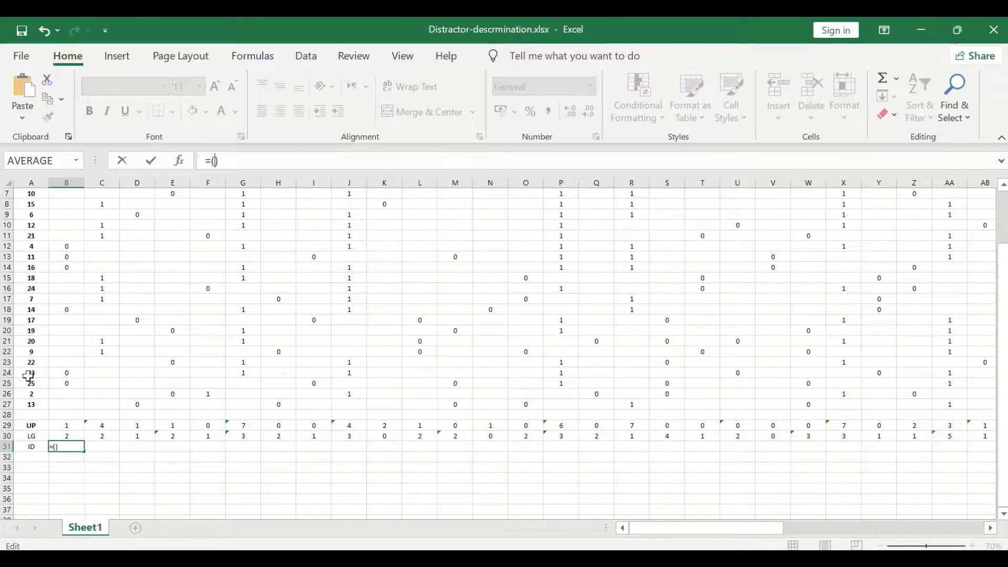
left_click(67, 429)
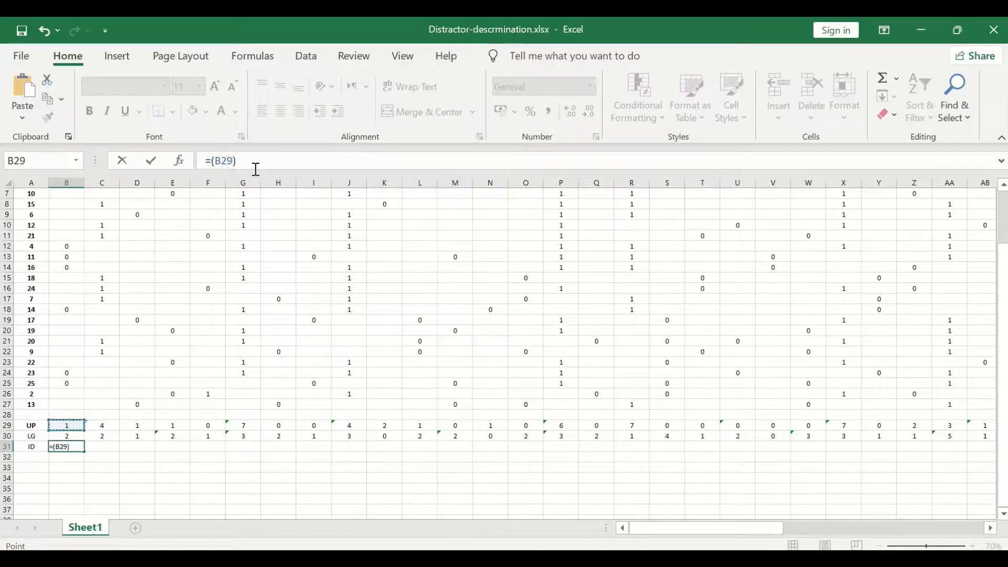
type("-")
left_click(68, 435)
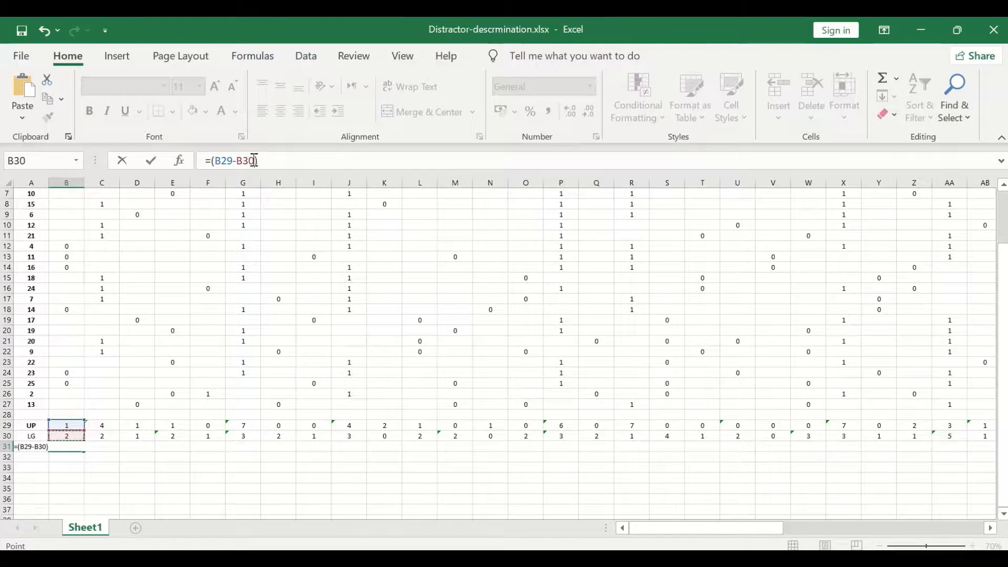
left_click(266, 160)
type("/7")
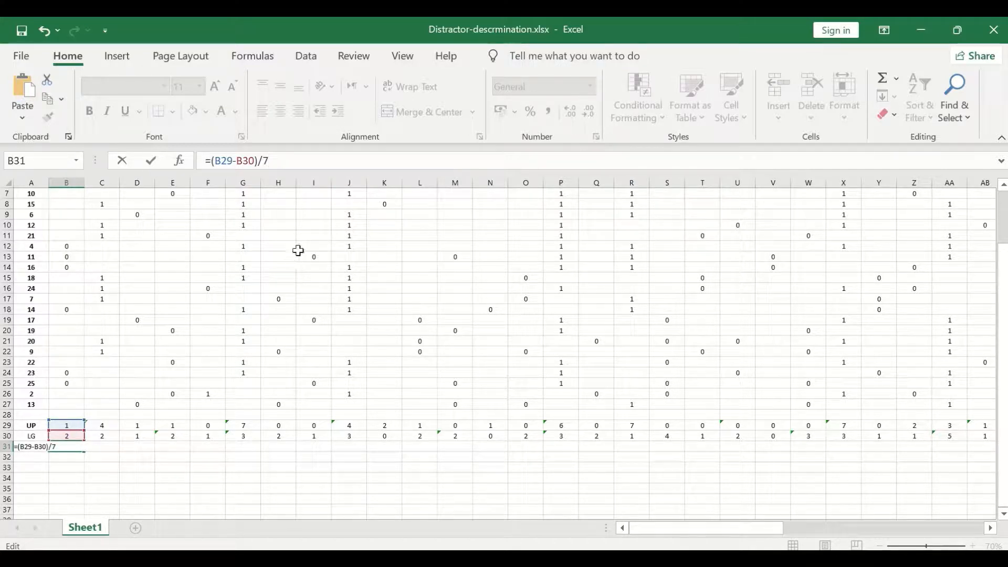
key("Return")
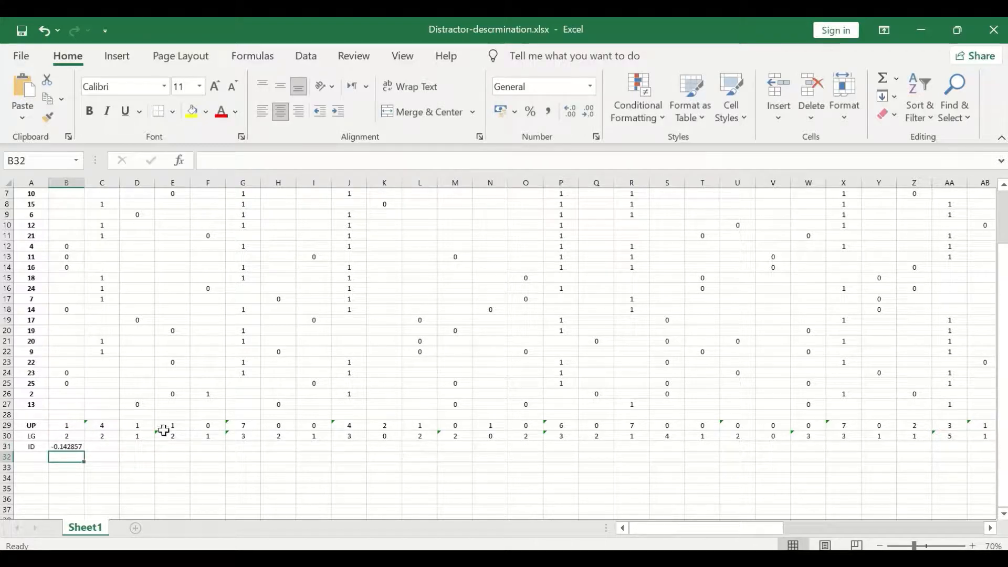
- Fill the discrimination index formula from B31 across to BI31 for every answer option
left_click(71, 448)
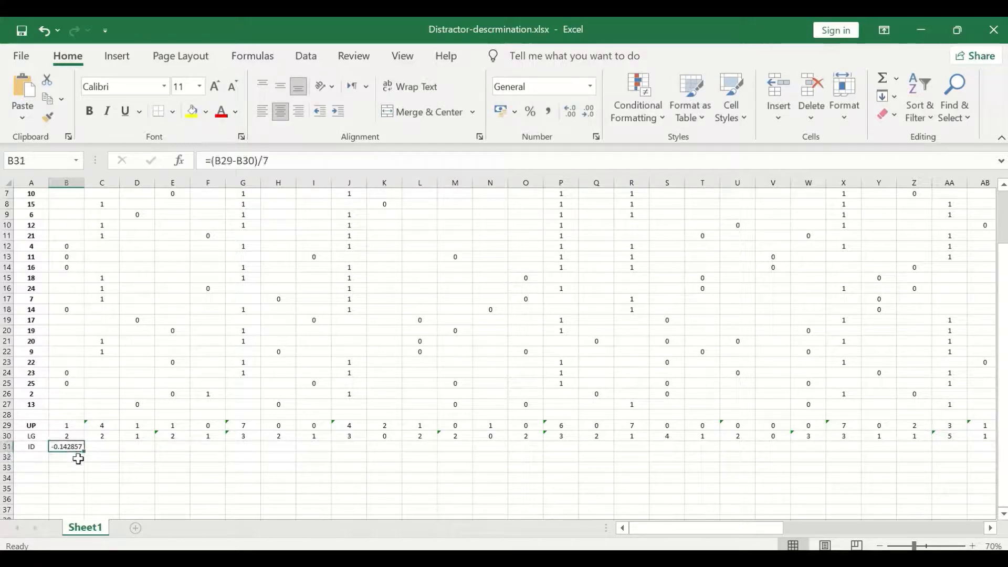
left_click_drag(83, 451, 903, 459)
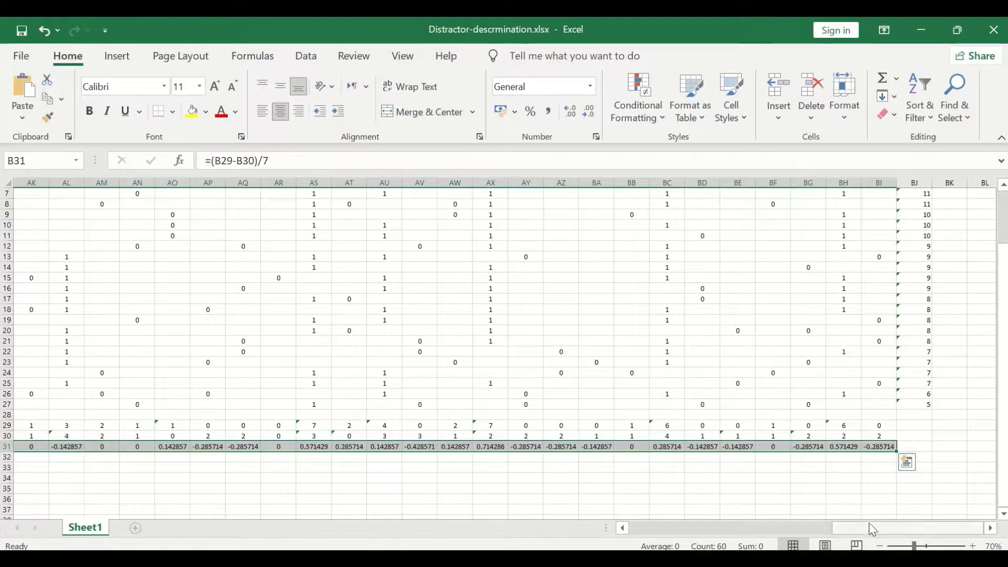
left_click_drag(876, 527, 587, 528)
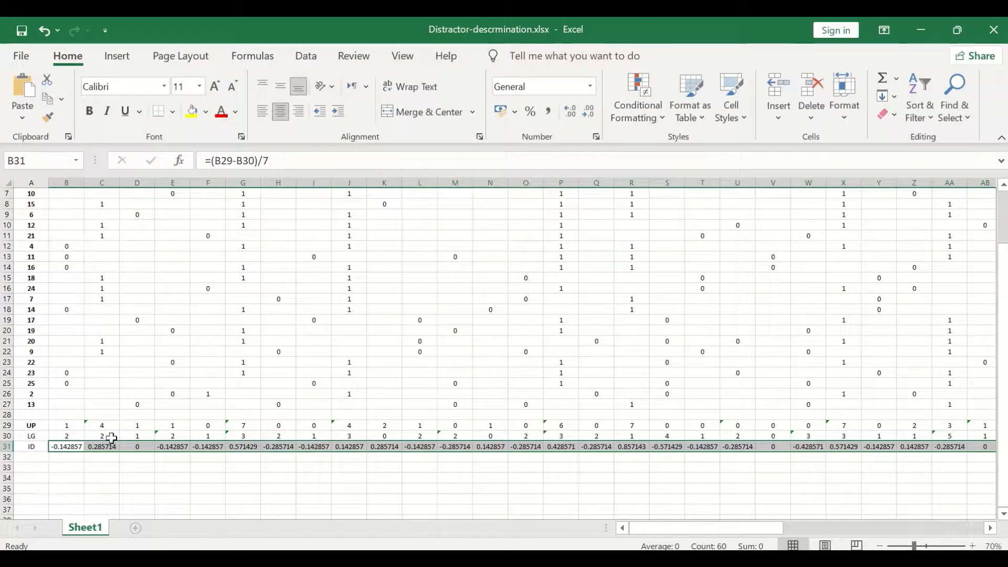
- Examine Q1 option A's discrimination index in B31 against its column heading, student responses and group counts
scroll(108, 437, "down", 1)
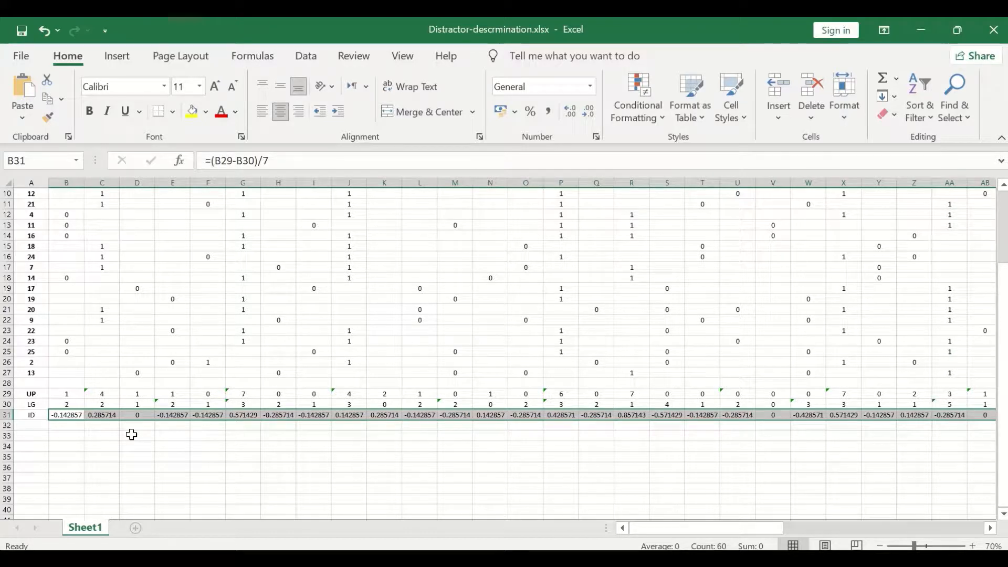
scroll(96, 447, "up", 3)
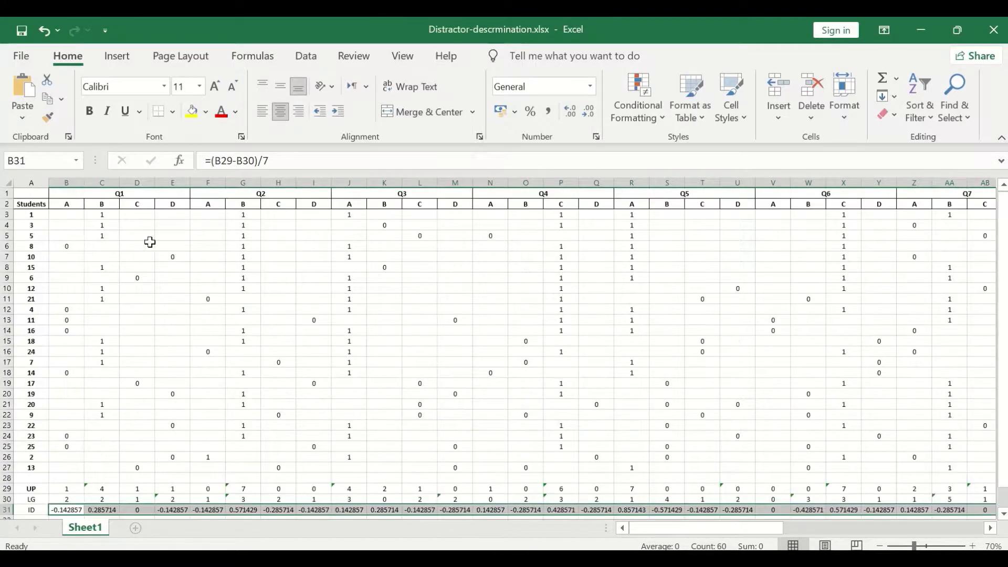
scroll(151, 299, "down", 3)
scroll(153, 321, "up", 3)
scroll(181, 358, "down", 1)
scroll(180, 358, "down", 3)
left_click(62, 417)
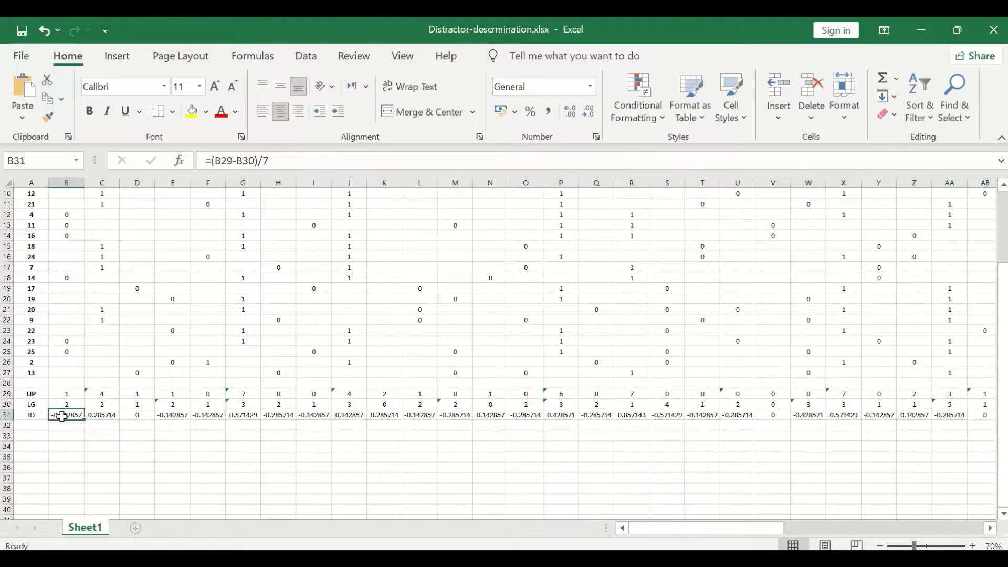
scroll(101, 470, "up", 3)
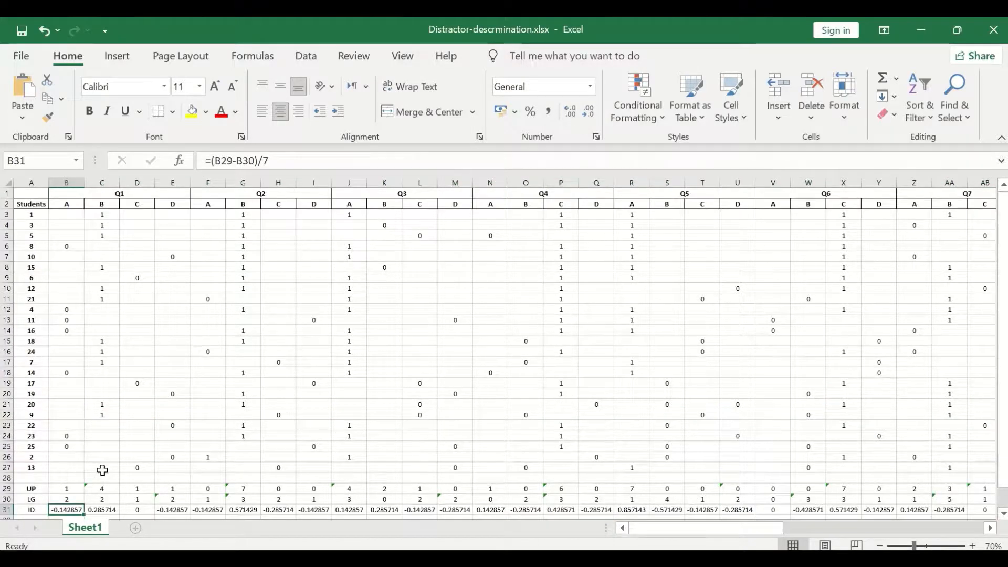
scroll(102, 469, "down", 3)
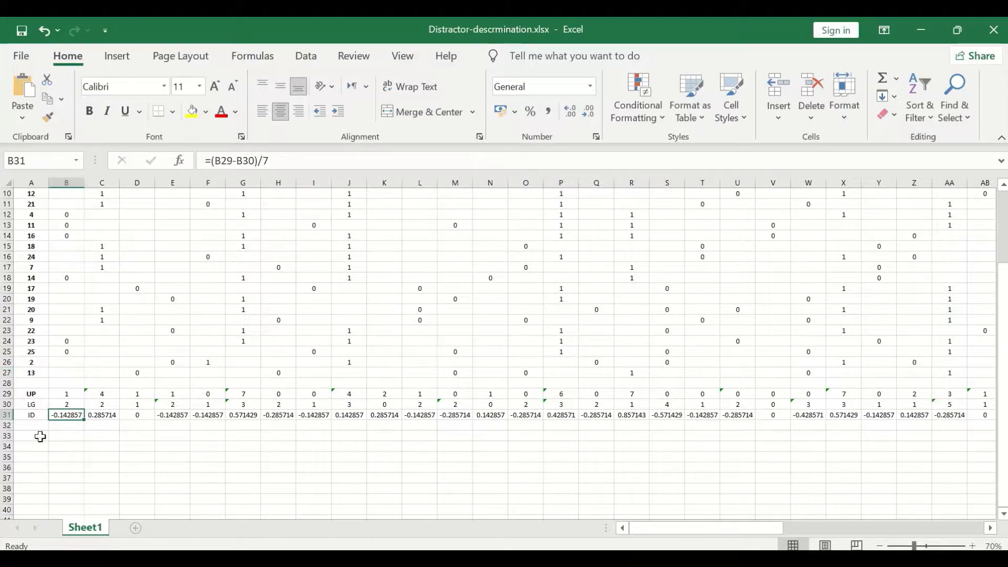
scroll(58, 367, "up", 3)
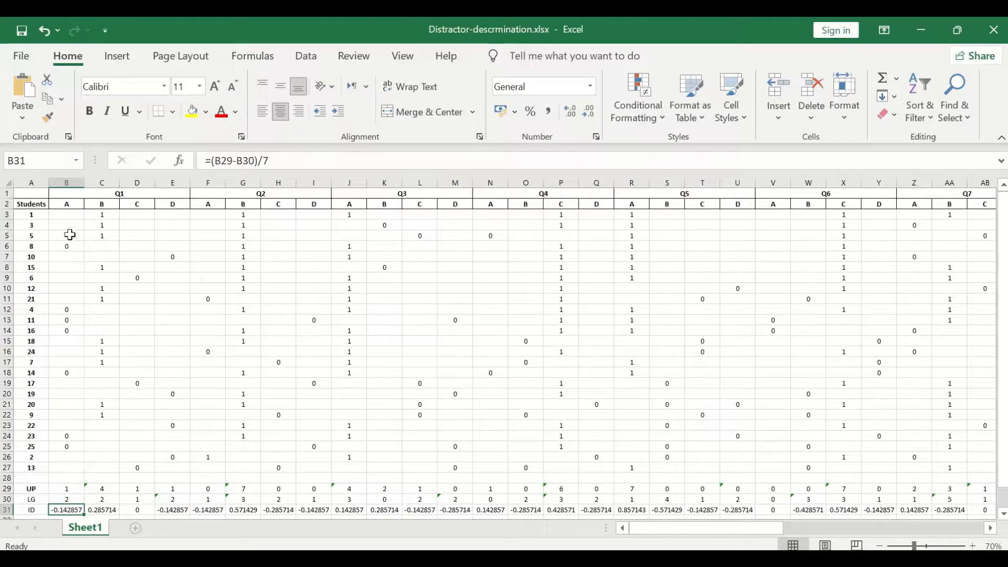
scroll(70, 232, "down", 2)
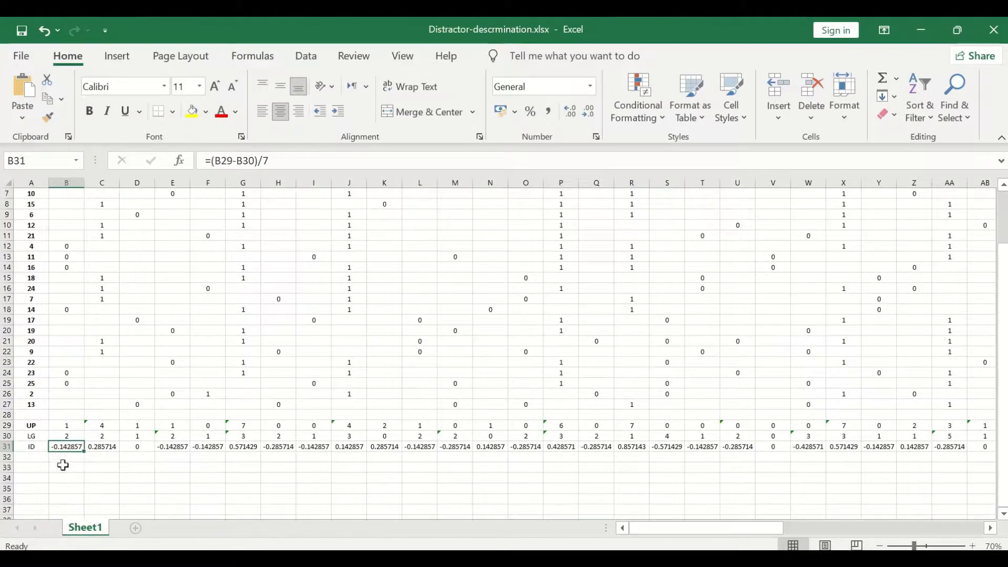
- Examine Q1 option C's discrimination index in D31 against its responses and upper and lower group counts
left_click(136, 446)
scroll(193, 413, "up", 2)
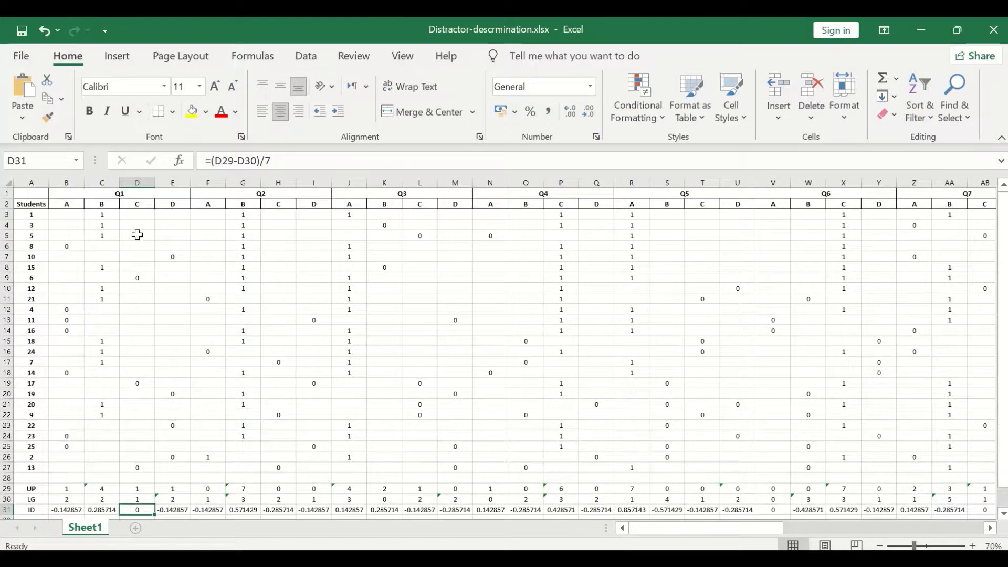
scroll(140, 238, "down", 3)
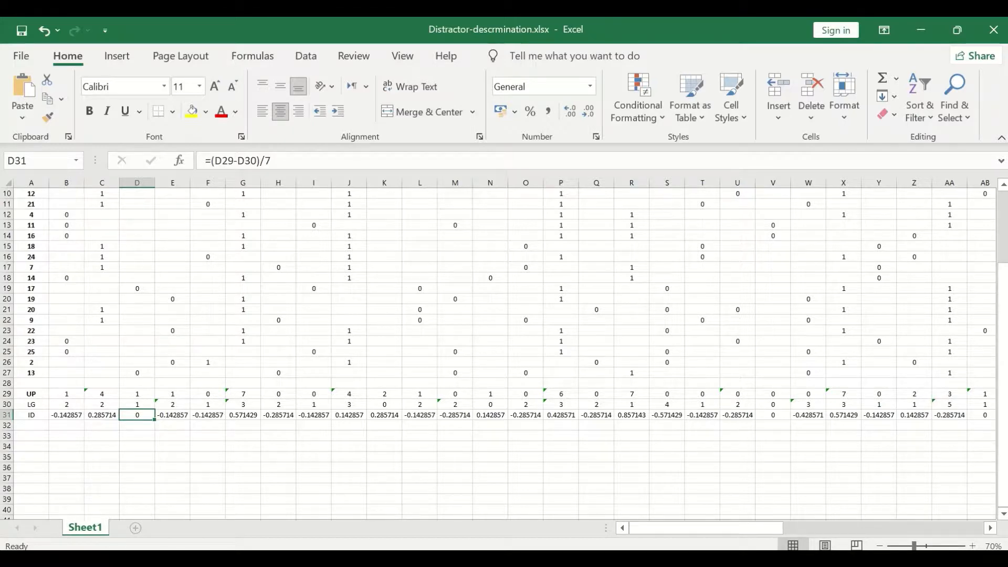
scroll(224, 527, "up", 3)
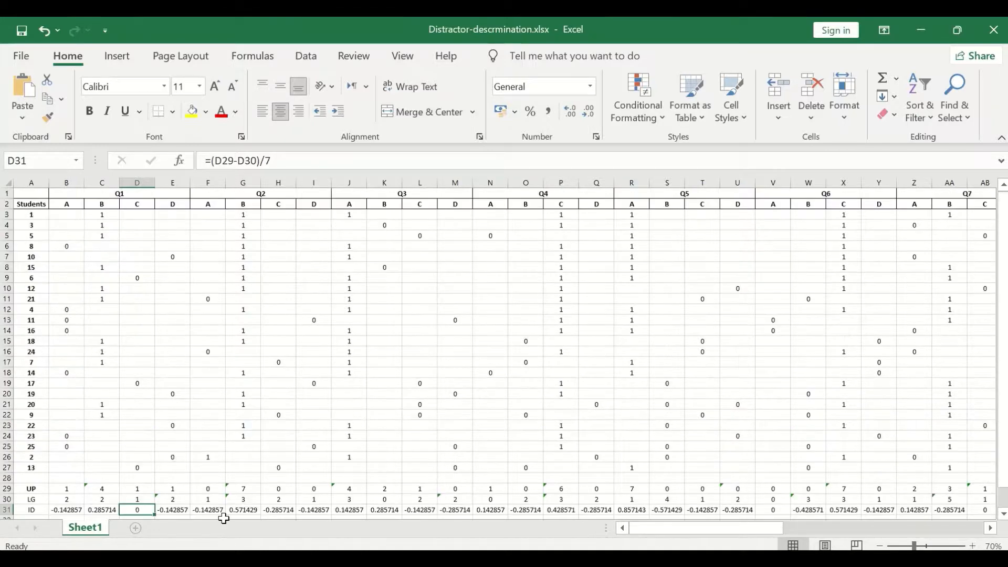
scroll(176, 213, "down", 2)
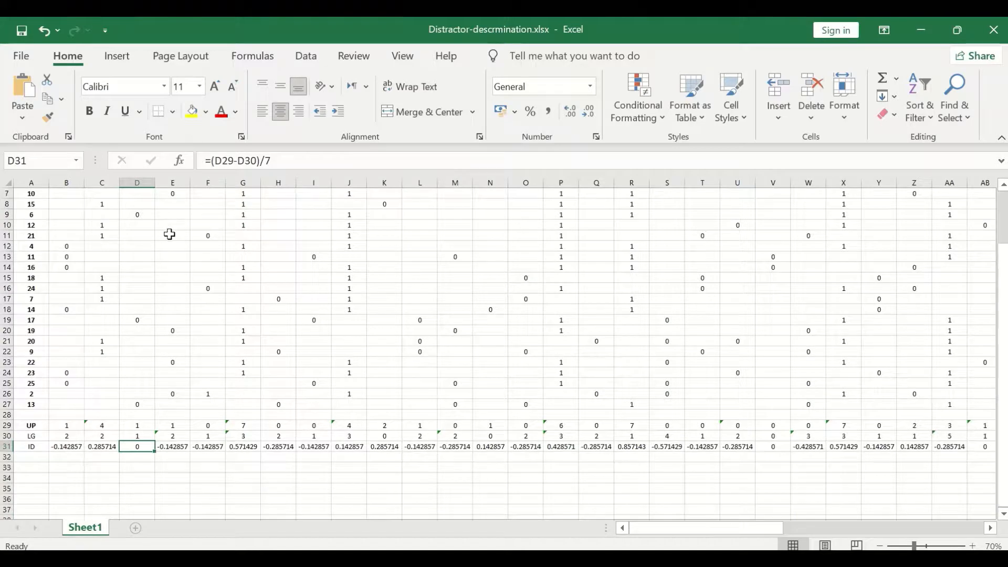
scroll(174, 244, "down", 2)
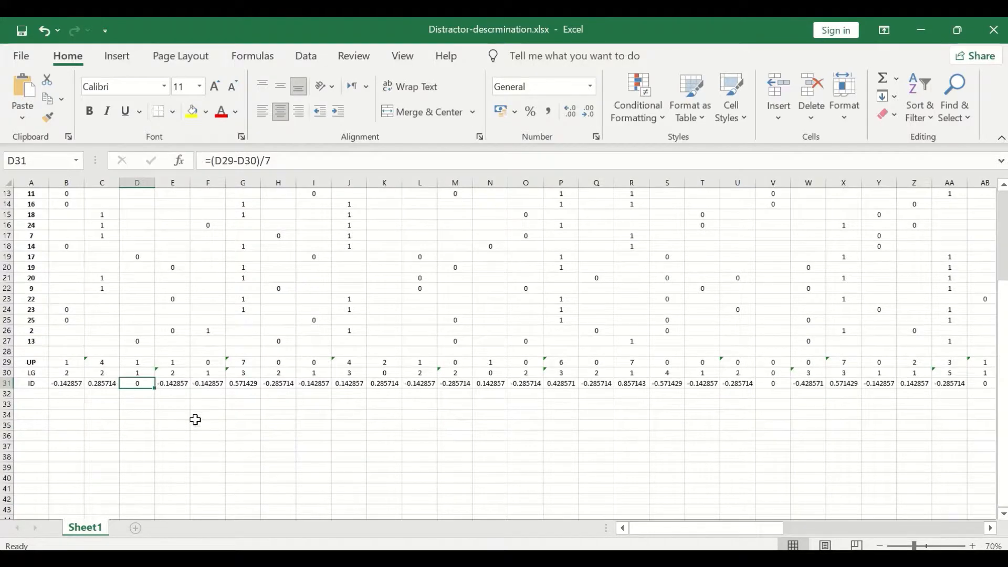
scroll(195, 412, "up", 2)
scroll(169, 343, "down", 2)
- Review the discrimination indices of Q1 option D in E31 and Q3 option B in K31, plus those of the following questions
left_click(176, 384)
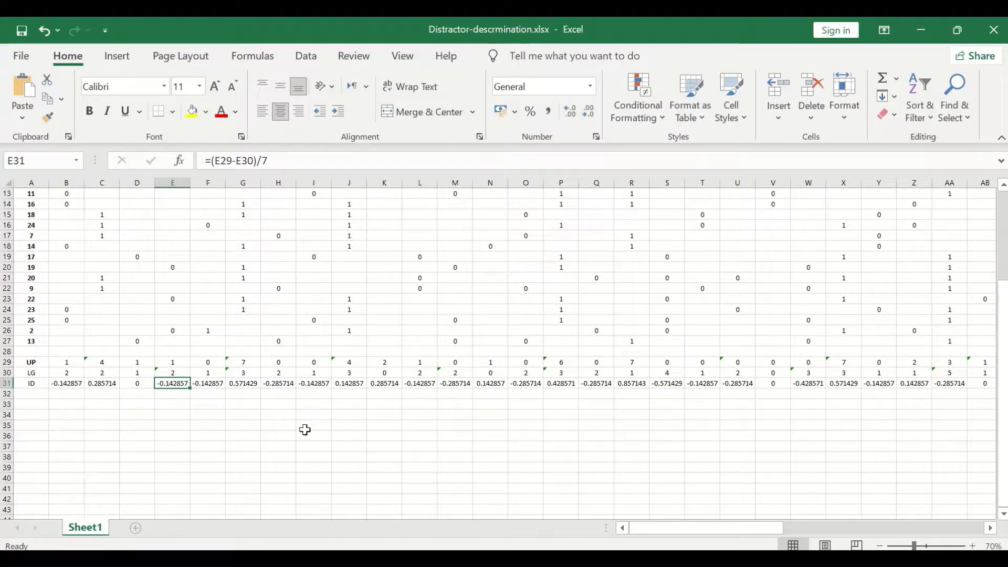
scroll(294, 473, "up", 4)
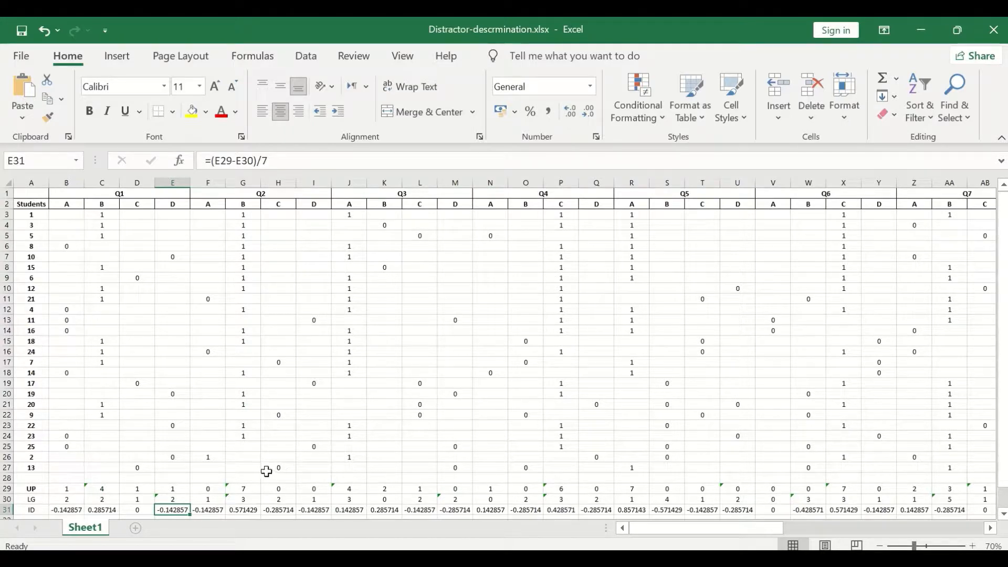
scroll(266, 357, "down", 1)
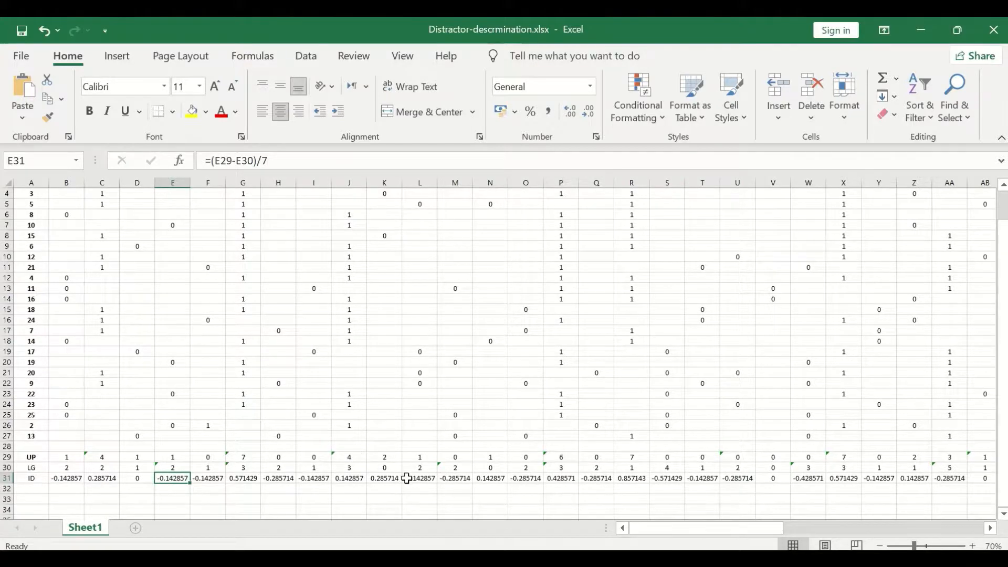
scroll(318, 436, "up", 1)
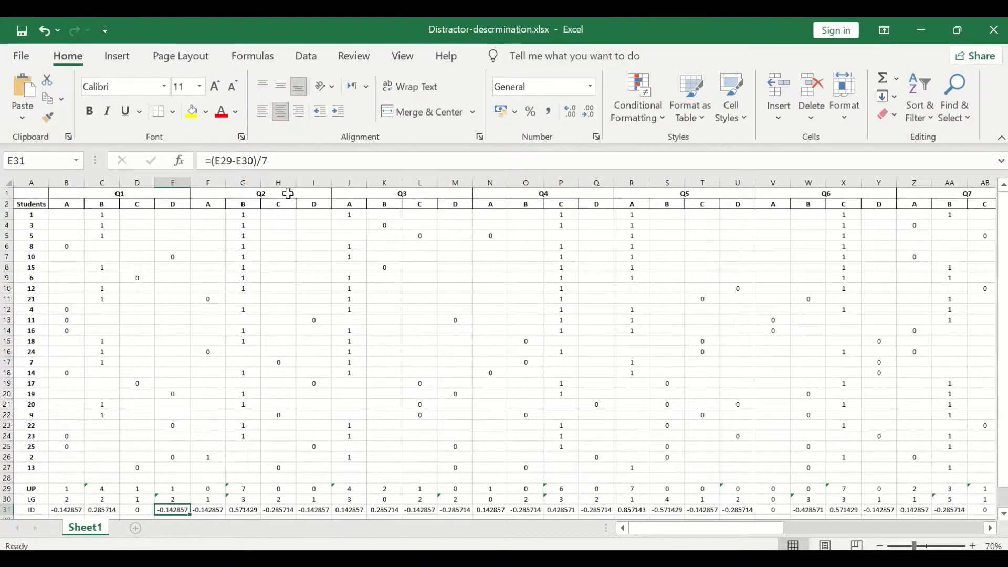
scroll(287, 304, "down", 3)
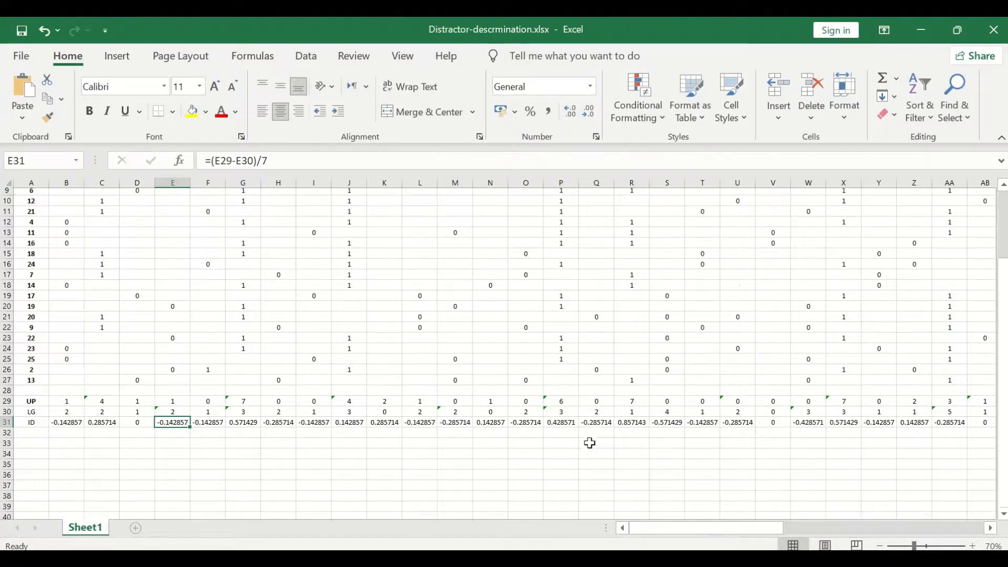
scroll(590, 443, "up", 3)
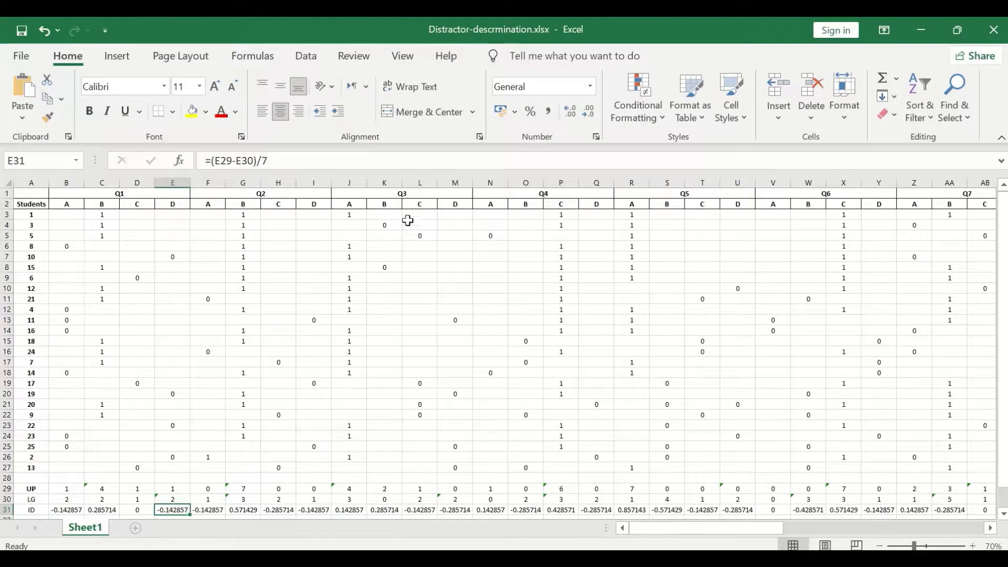
scroll(408, 224, "down", 1)
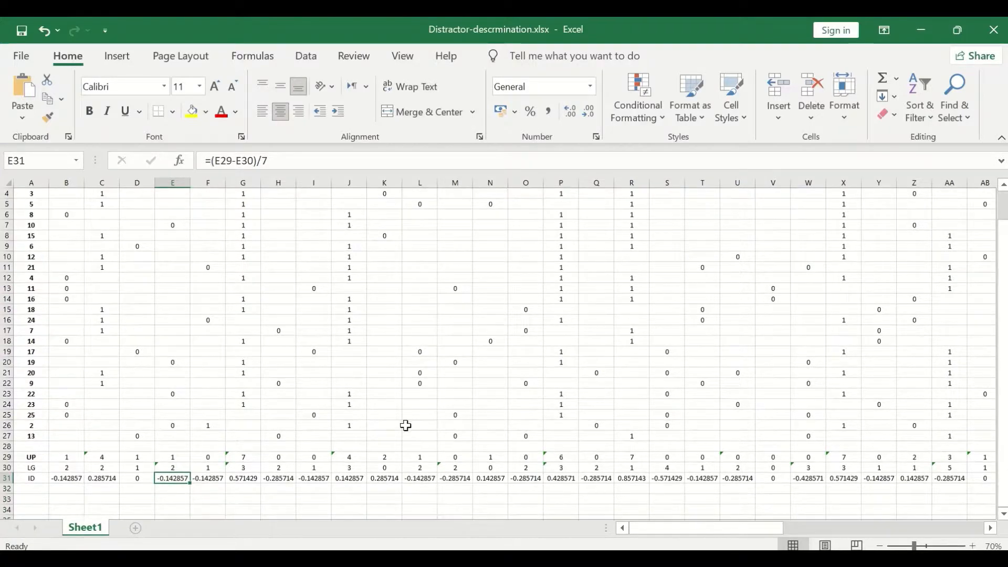
left_click(385, 479)
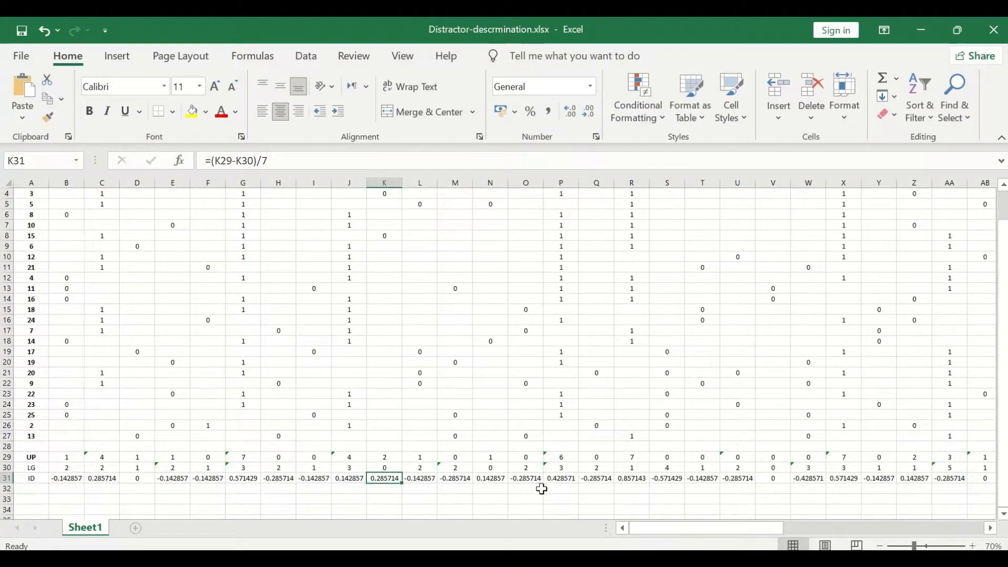
scroll(541, 485, "up", 1)
scroll(541, 484, "down", 4)
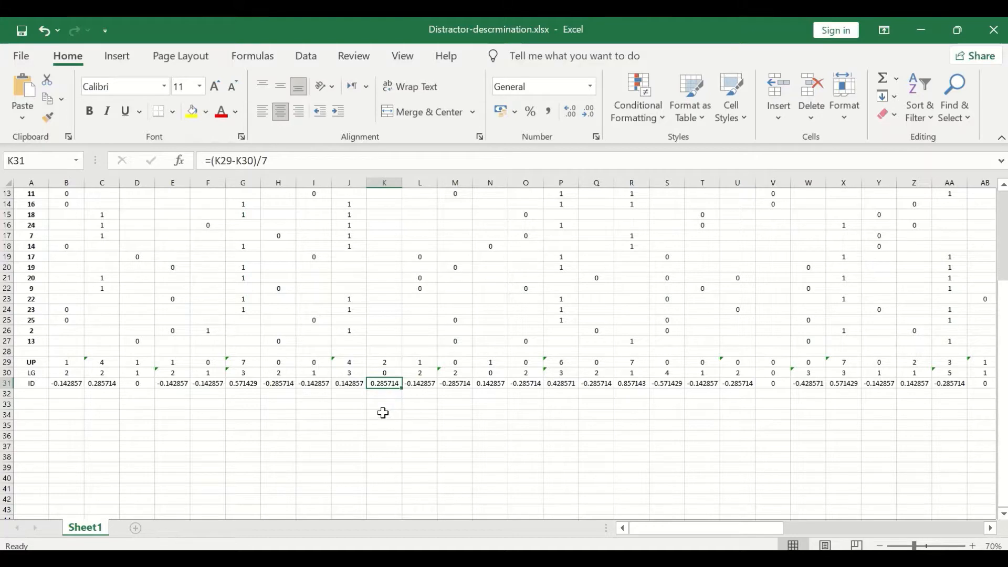
scroll(386, 410, "up", 1)
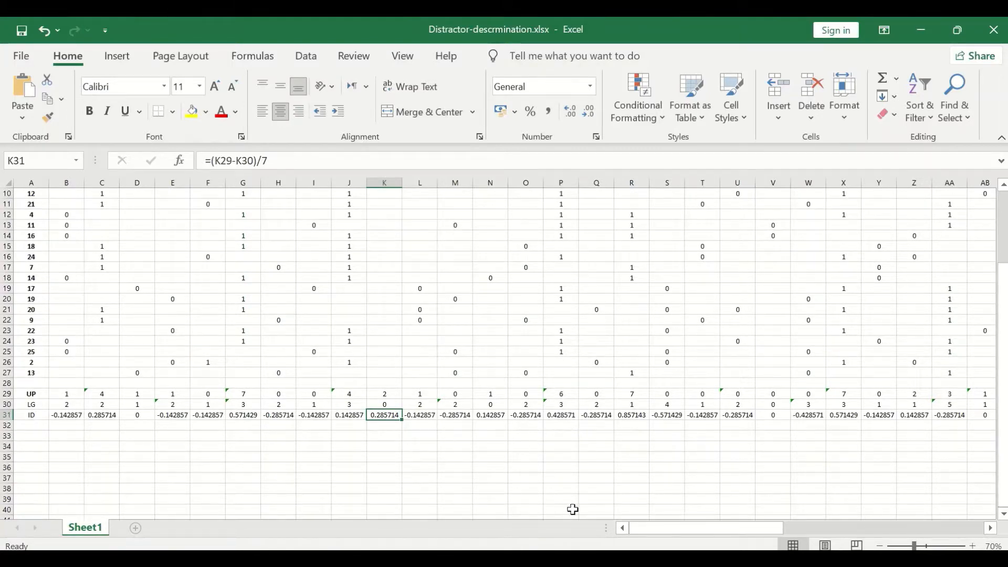
left_click_drag(675, 536, 760, 530)
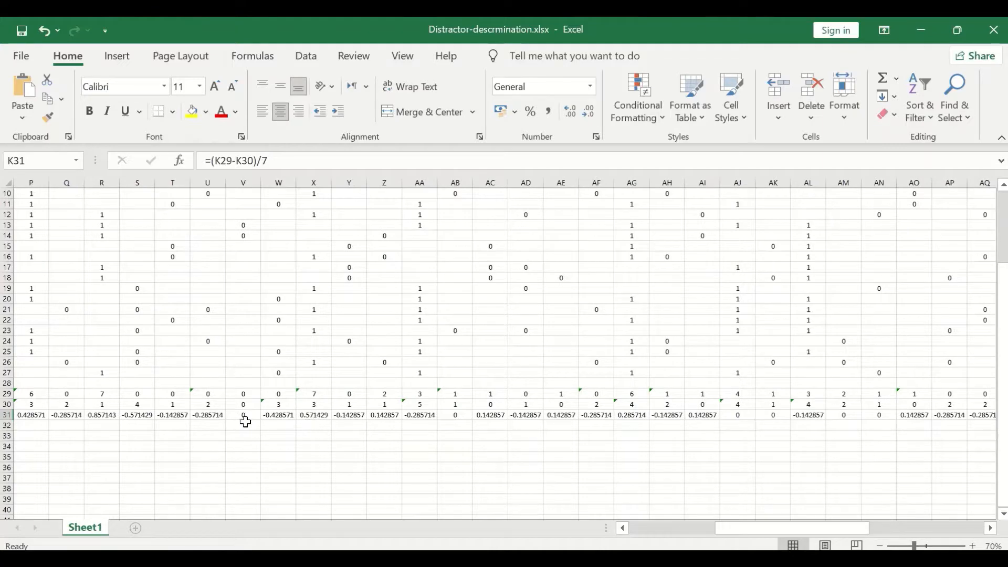
- Examine the discrimination indices of Q7 option C in AB31, Q6 option A in V31 and Q7 option A in Z31 against their column headings
left_click(457, 418)
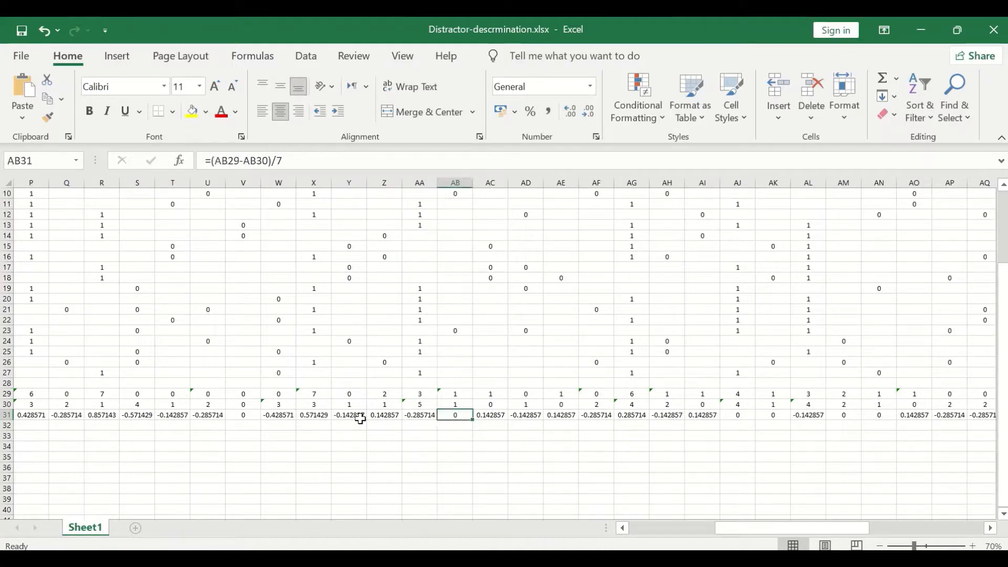
left_click(237, 414)
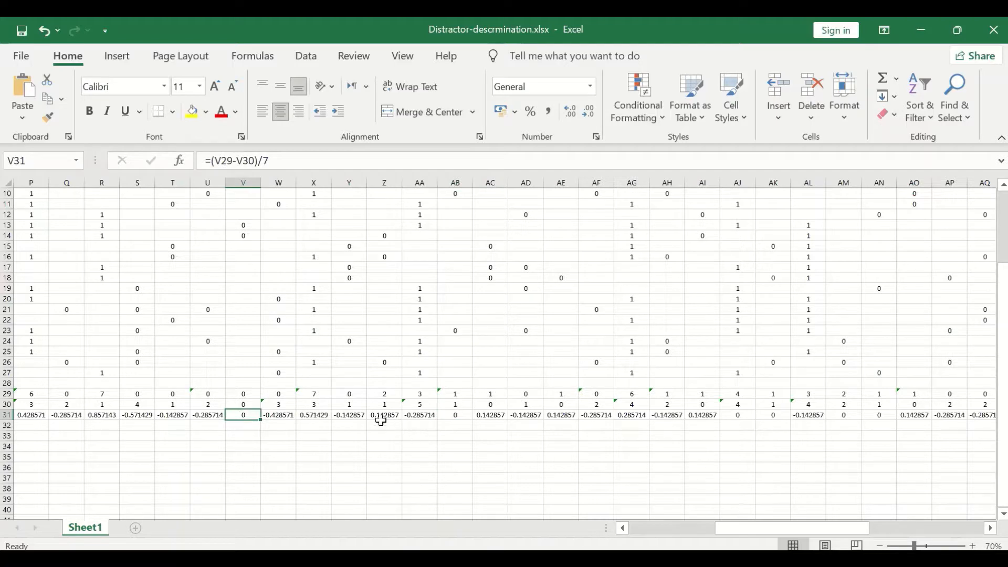
left_click(385, 416)
scroll(384, 422, "up", 3)
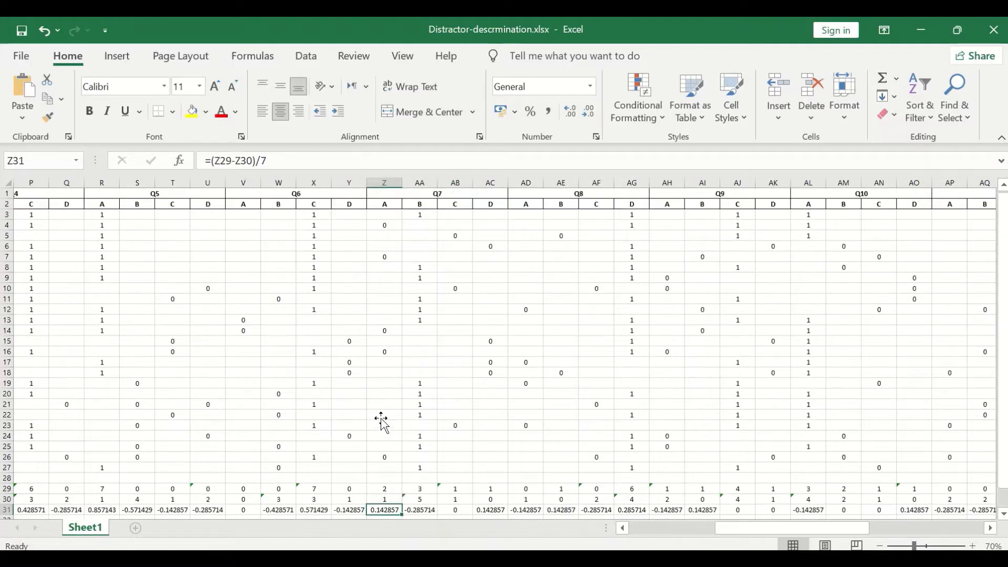
scroll(383, 420, "down", 2)
scroll(387, 463, "up", 2)
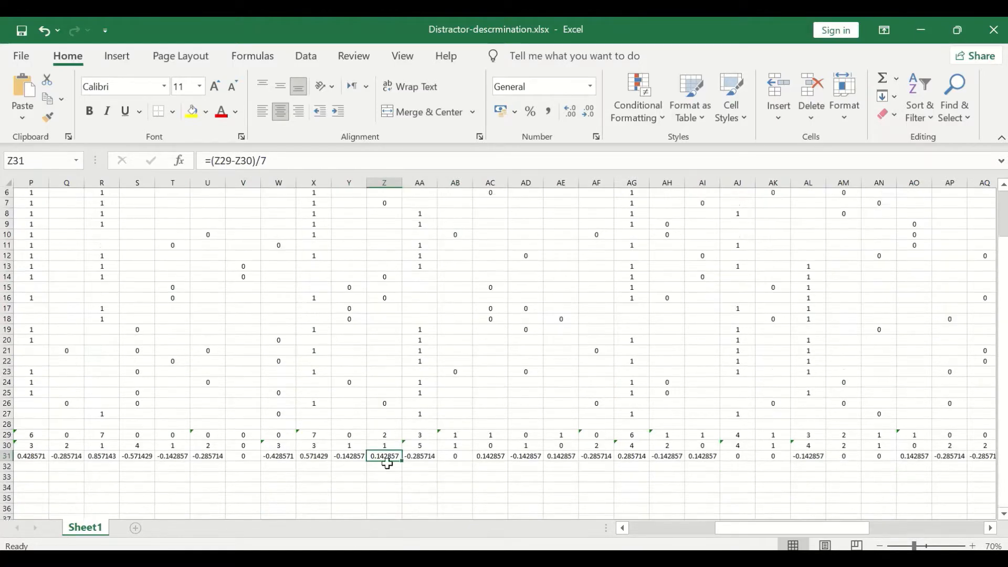
scroll(386, 462, "down", 3)
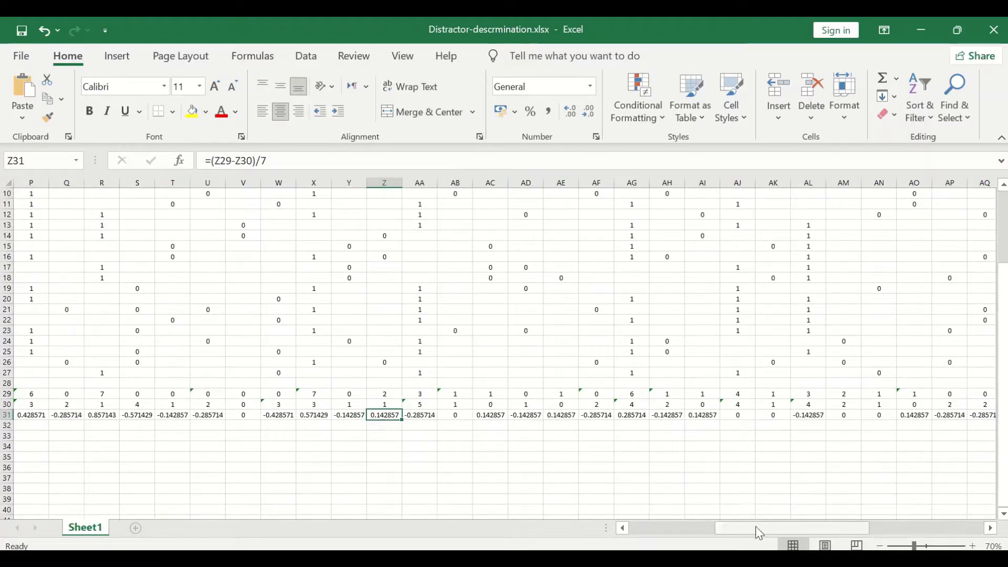
- Review the discrimination indices and upper and lower group counts of the remaining questions' options through BI31
left_click_drag(765, 525, 864, 526)
left_click_drag(869, 532, 887, 530)
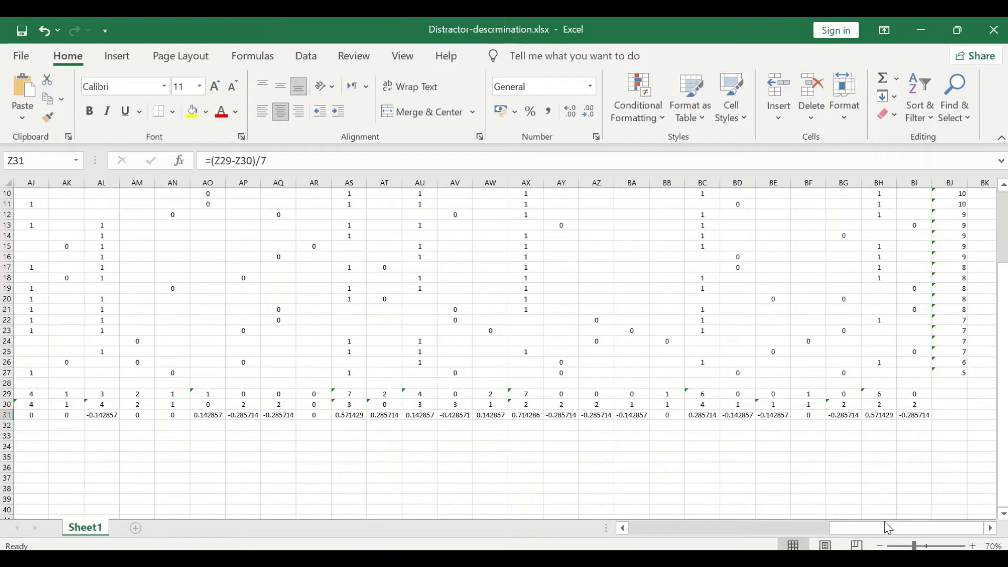
left_click_drag(884, 525, 929, 532)
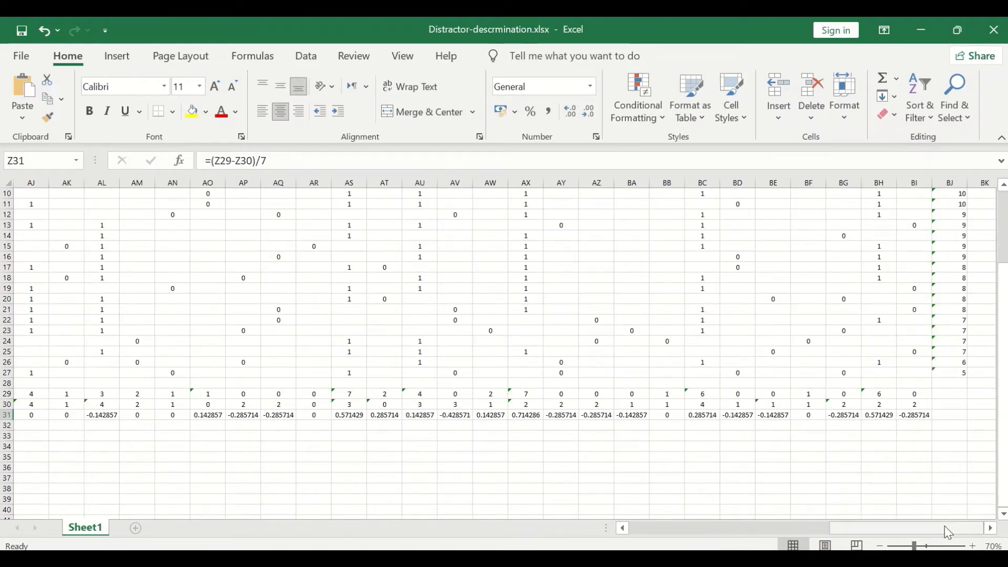